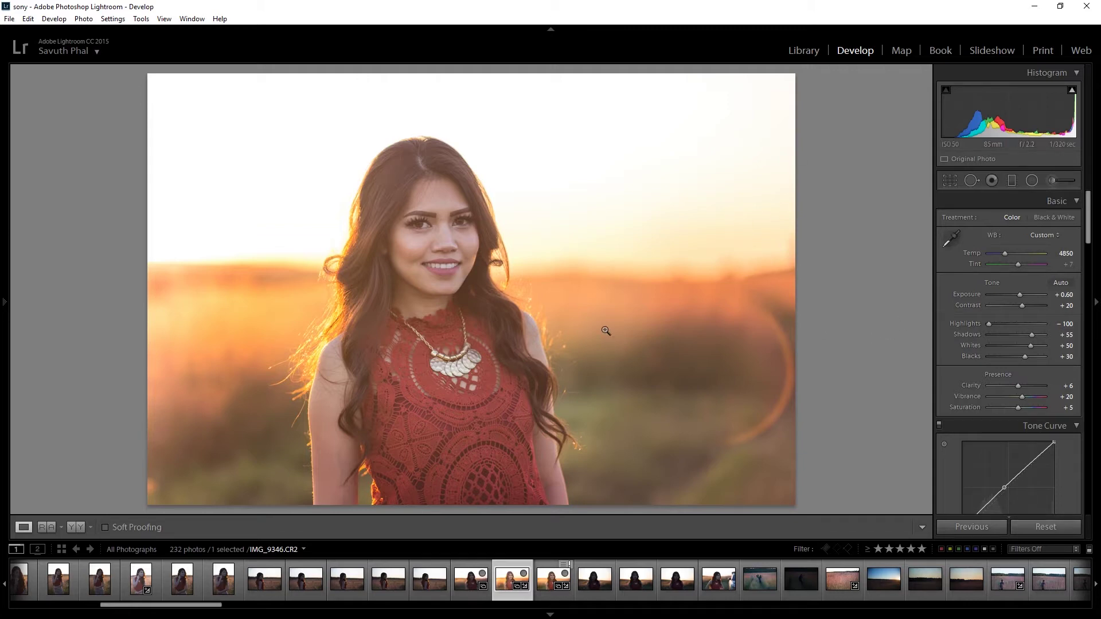
# Reset the Basic panel adjustments of IMG_9346.CR2 to their as-shot defaults with Ctrl+Shift+R.
pyautogui.hotkey('ctrl', 'shift', 'r')
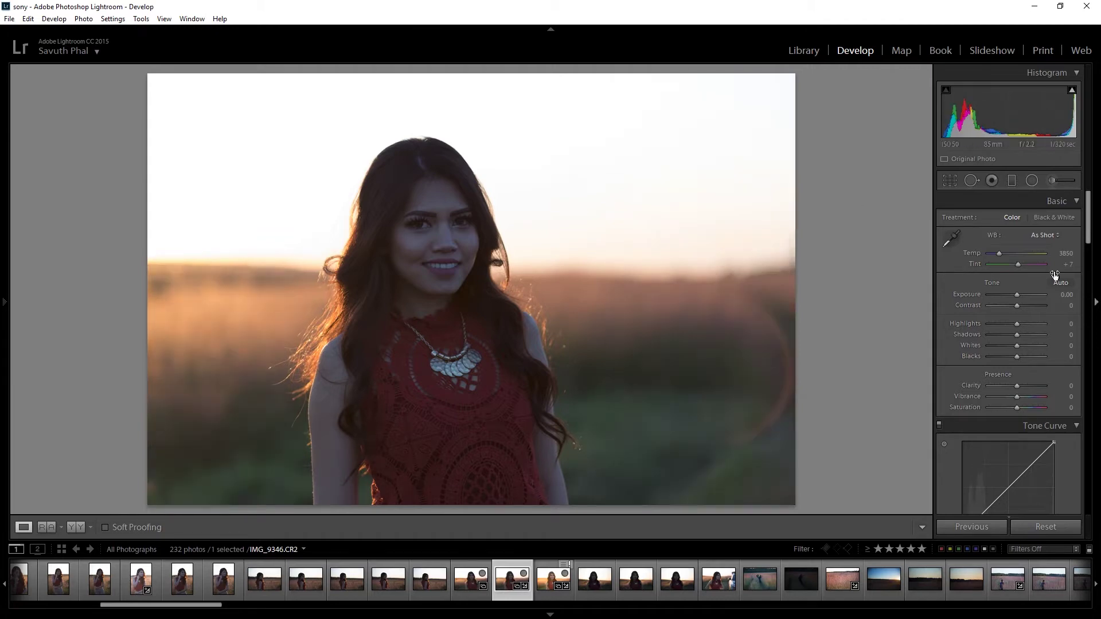
pyautogui.click(1061, 294)
# Raise exposure to +0.60 and enable lens profile corrections using the Canon EF 85mm profile.
pyautogui.write('.6')
pyautogui.press('Return')
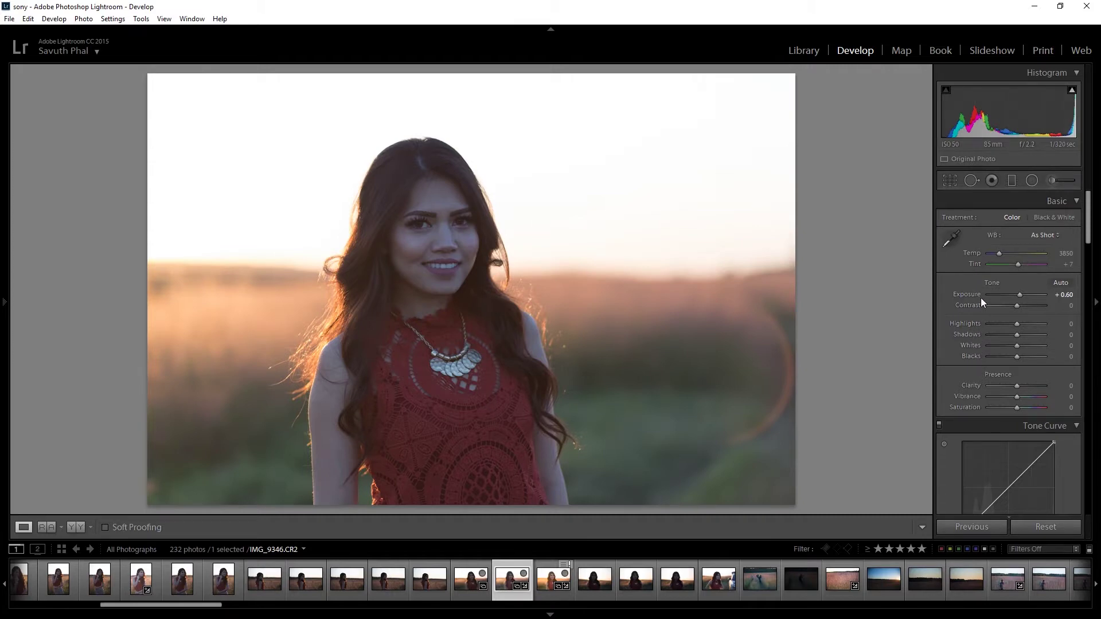
pyautogui.moveTo(1087, 239)
pyautogui.mouseDown()
pyautogui.moveTo(1098, 431)
pyautogui.moveTo(1099, 411)
pyautogui.mouseUp()
pyautogui.click(962, 404)
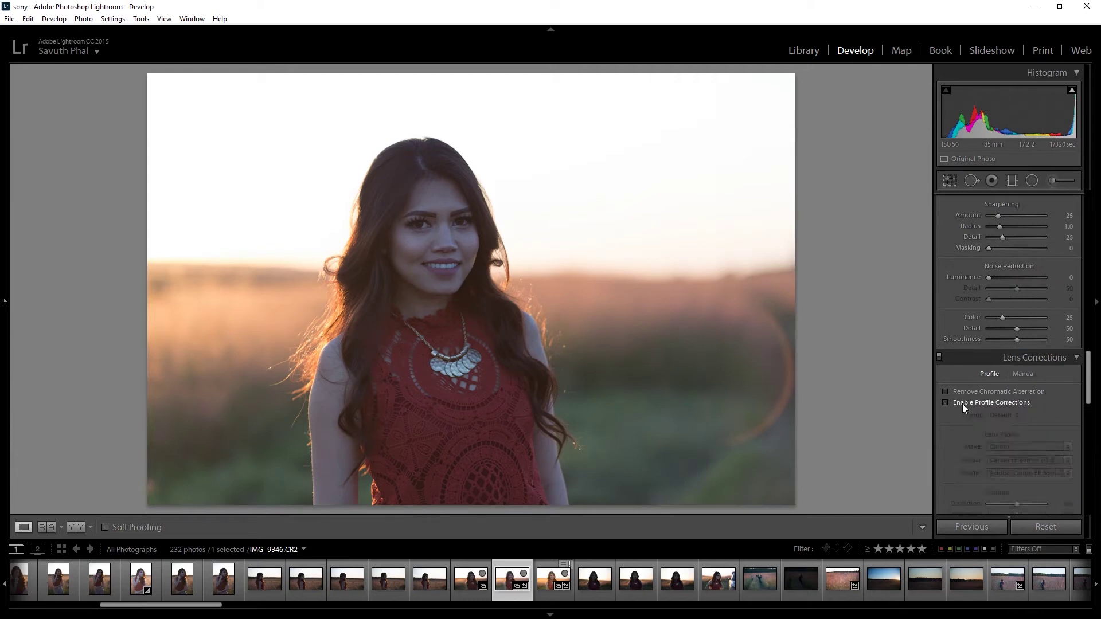
pyautogui.moveTo(1088, 391); pyautogui.dragTo(1088, 406)
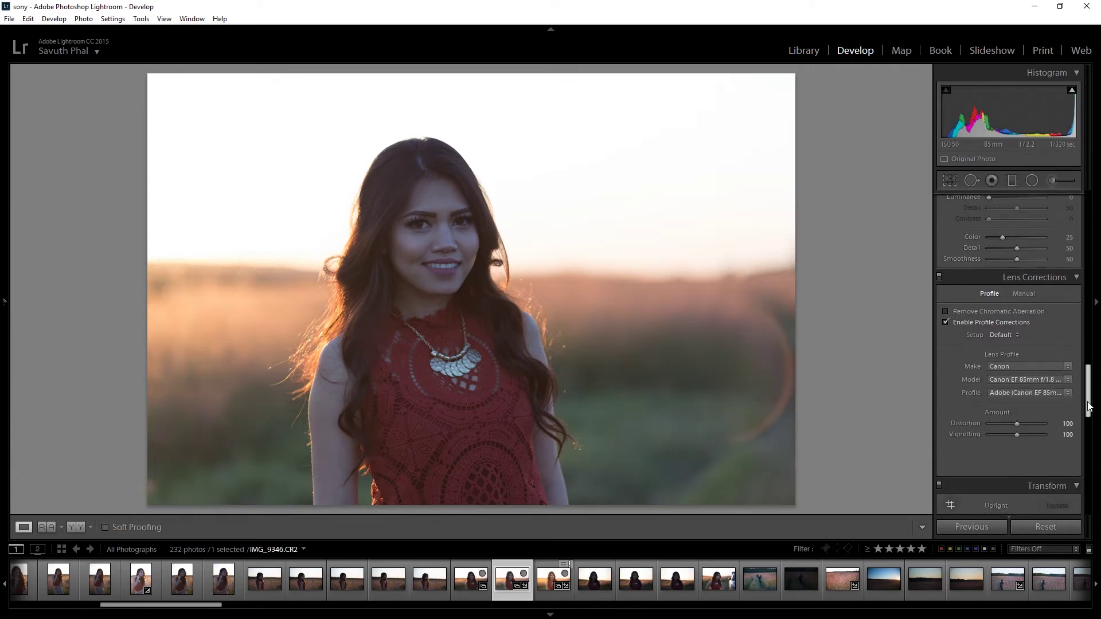
pyautogui.click(954, 324)
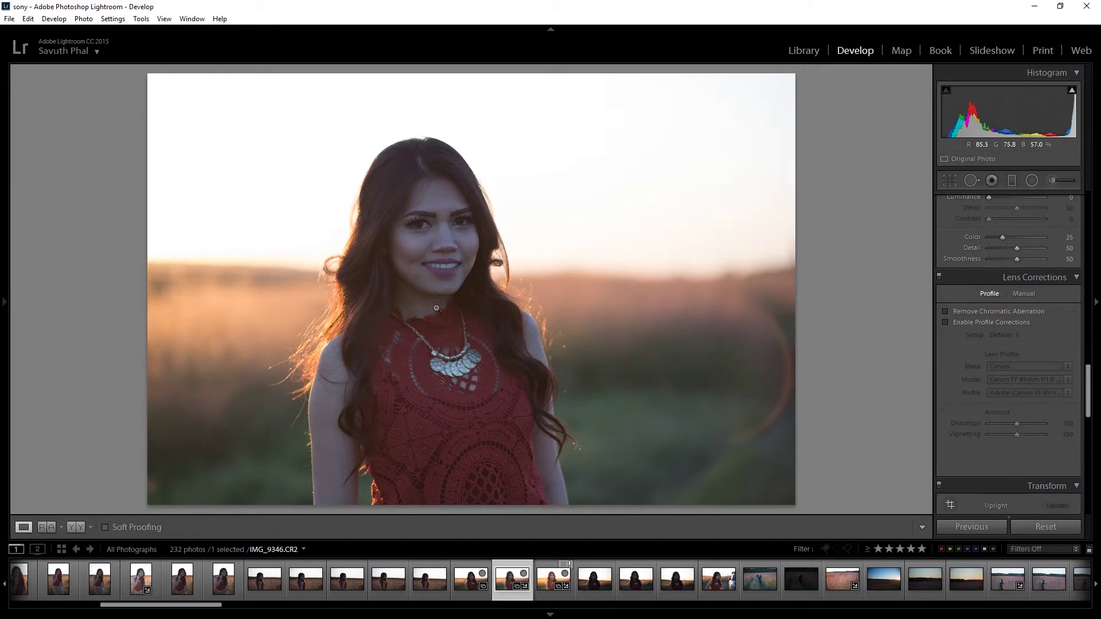
pyautogui.click(947, 322)
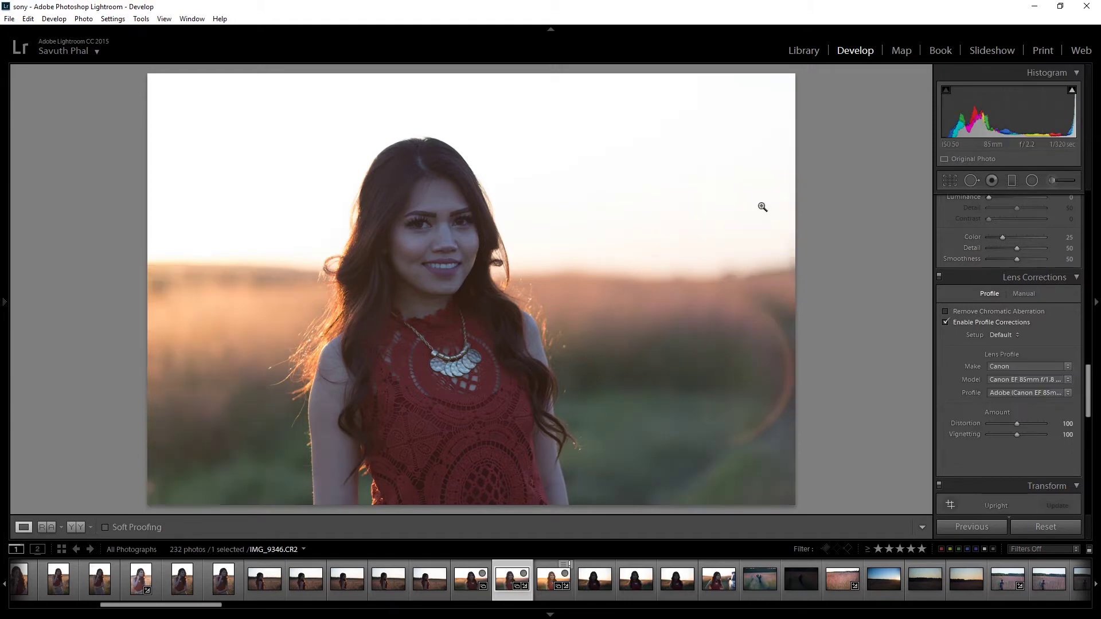
pyautogui.click(944, 322)
pyautogui.click(944, 322)
pyautogui.scroll(10, 1054, 281)
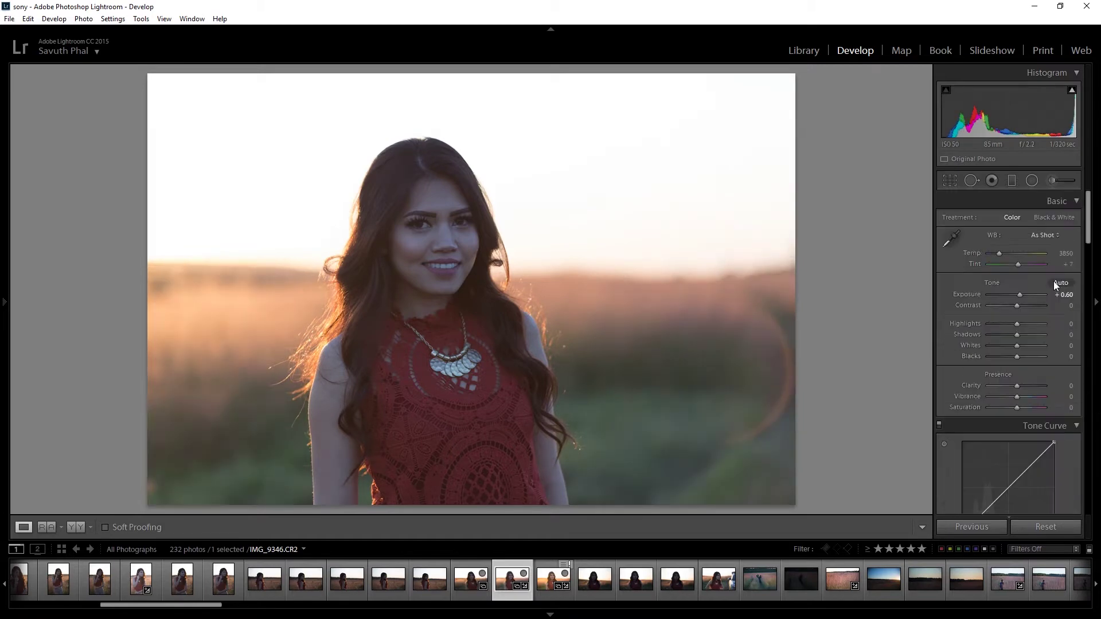
# Try white balance temperatures of 4860 and then a cooler 3753.
pyautogui.click(1066, 253)
pyautogui.write('486')
pyautogui.write('0')
pyautogui.press('Return')
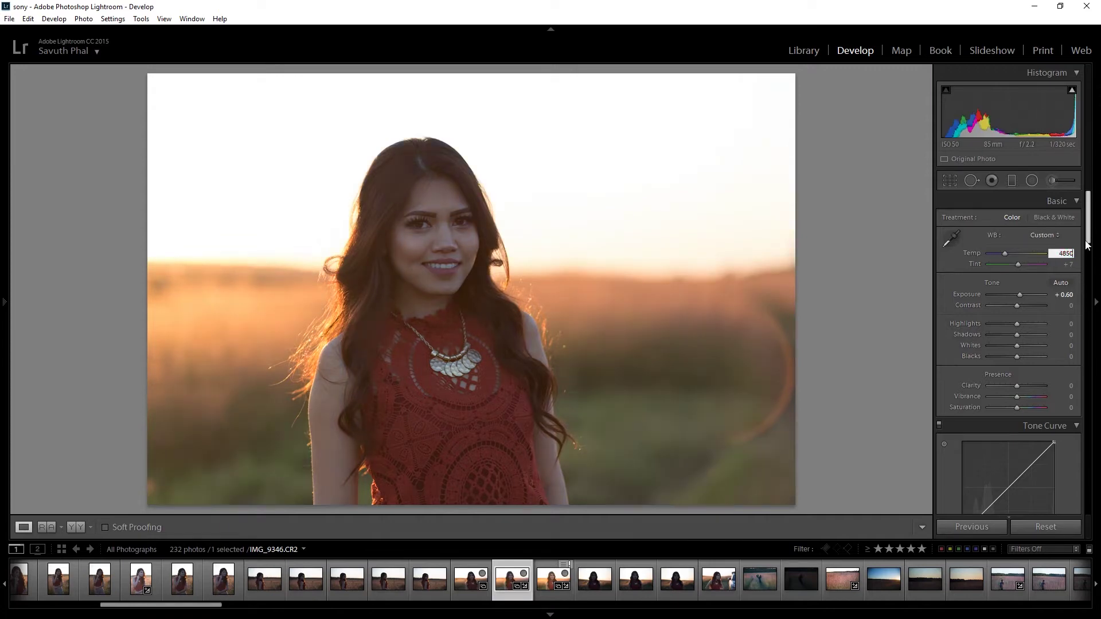
pyautogui.scroll(-1, 1087, 229)
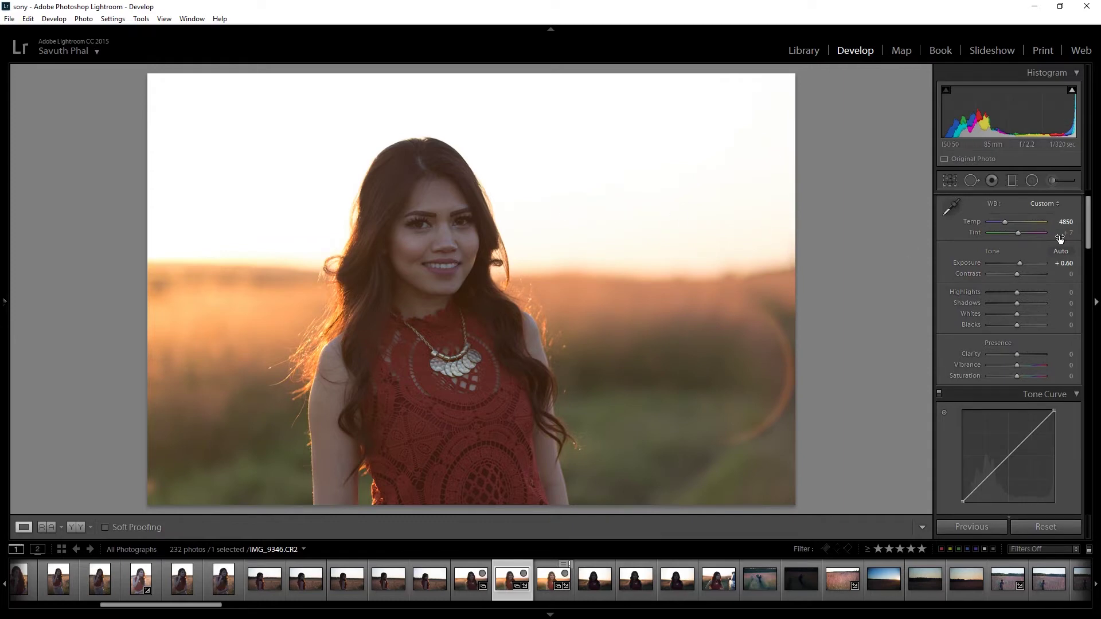
pyautogui.moveTo(1000, 221); pyautogui.dragTo(994, 222)
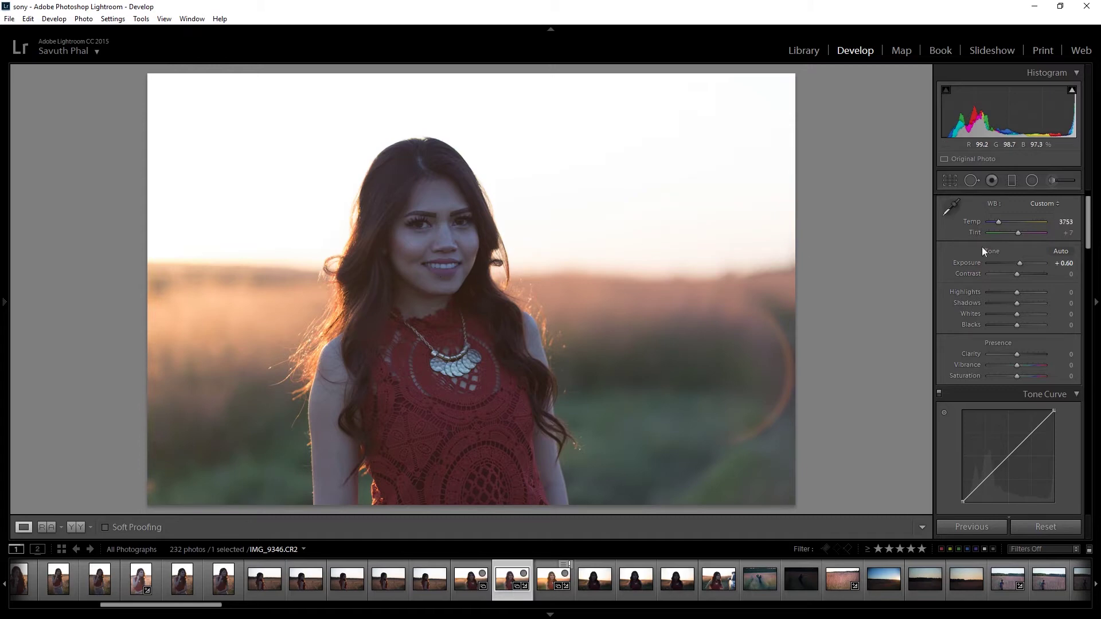
# Reset Tint to +7 and set Temp to 4850, leaving Contrast at 0.
pyautogui.click(1001, 233)
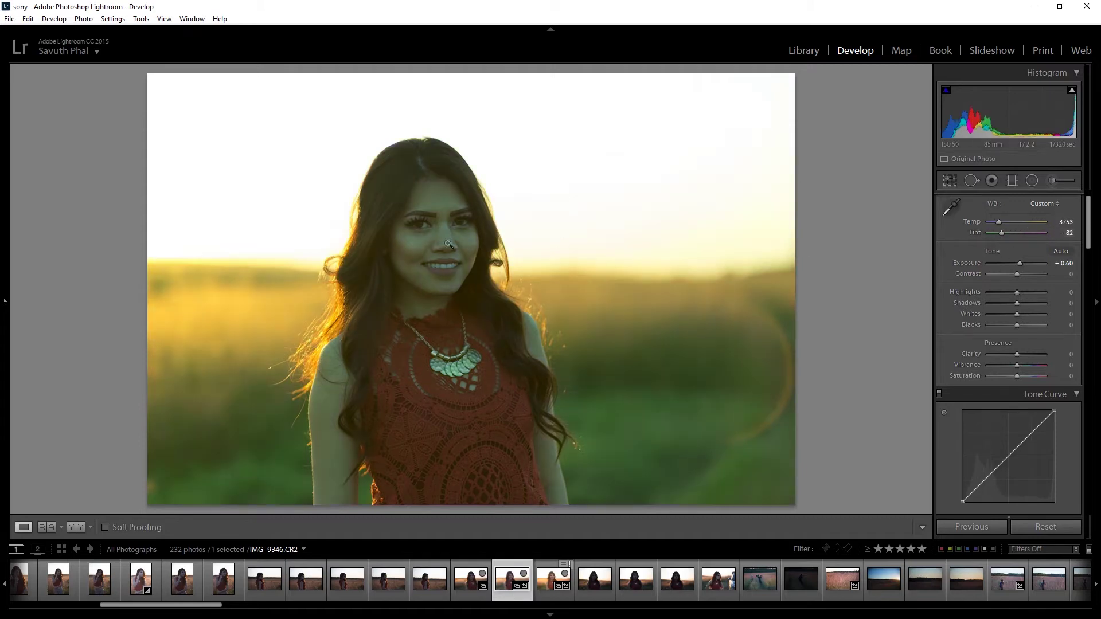
pyautogui.click(1028, 232)
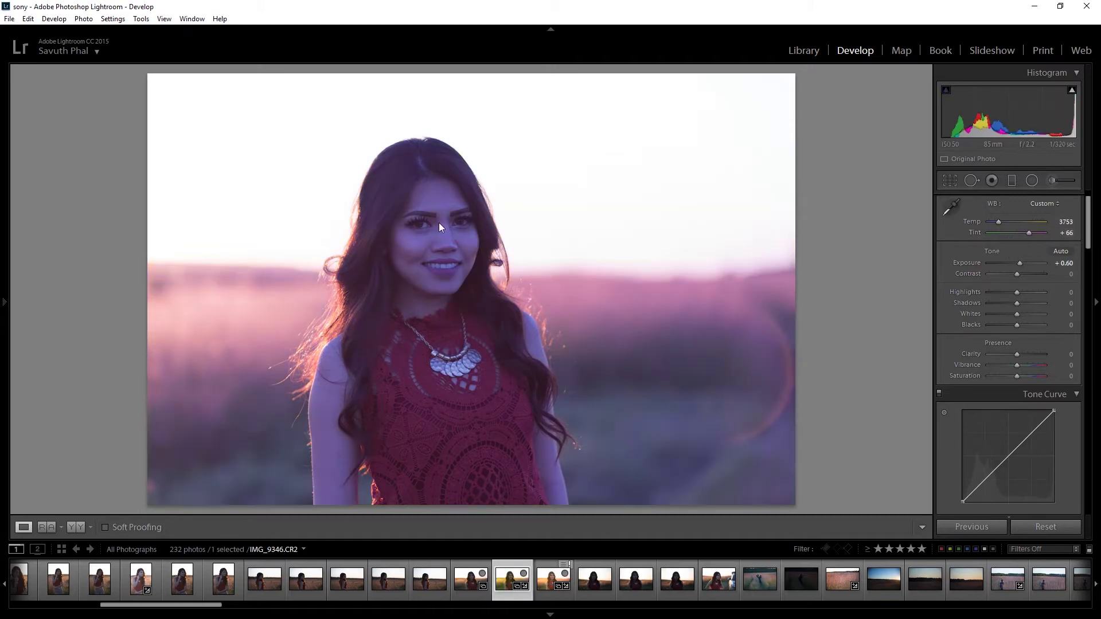
pyautogui.doubleClick(979, 233)
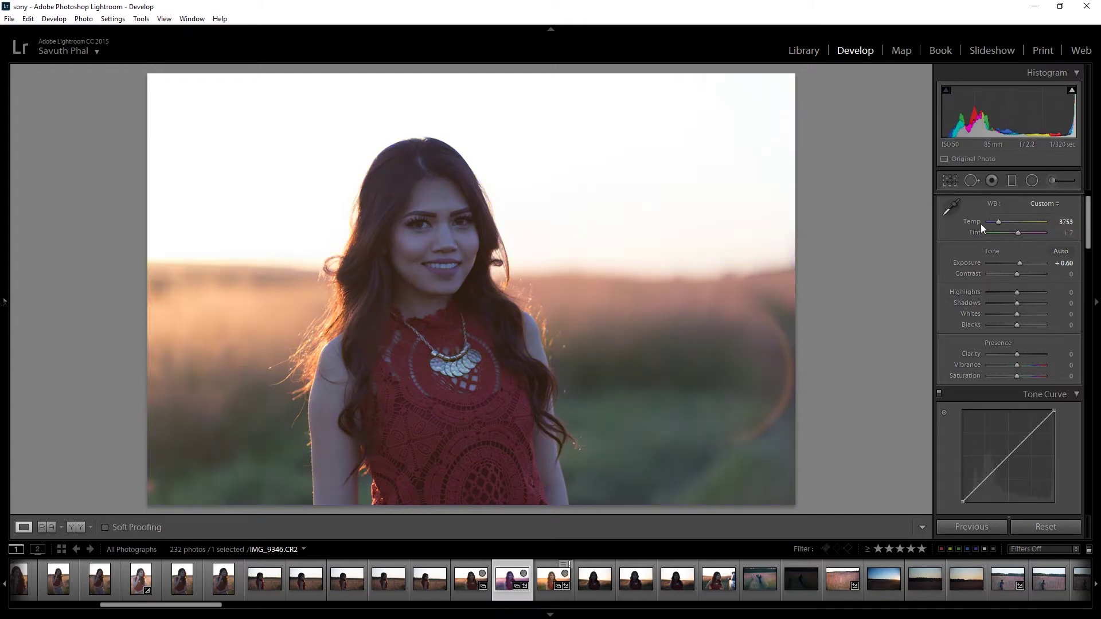
pyautogui.click(1065, 222)
pyautogui.write('4850')
pyautogui.press('Return')
pyautogui.click(1066, 274)
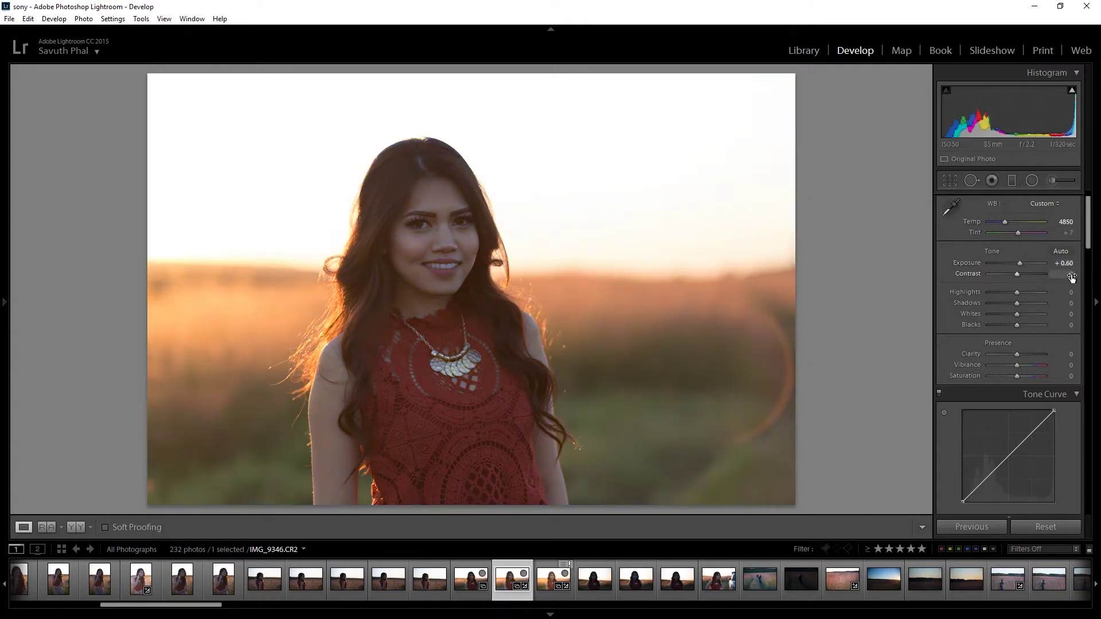
pyautogui.press('Return')
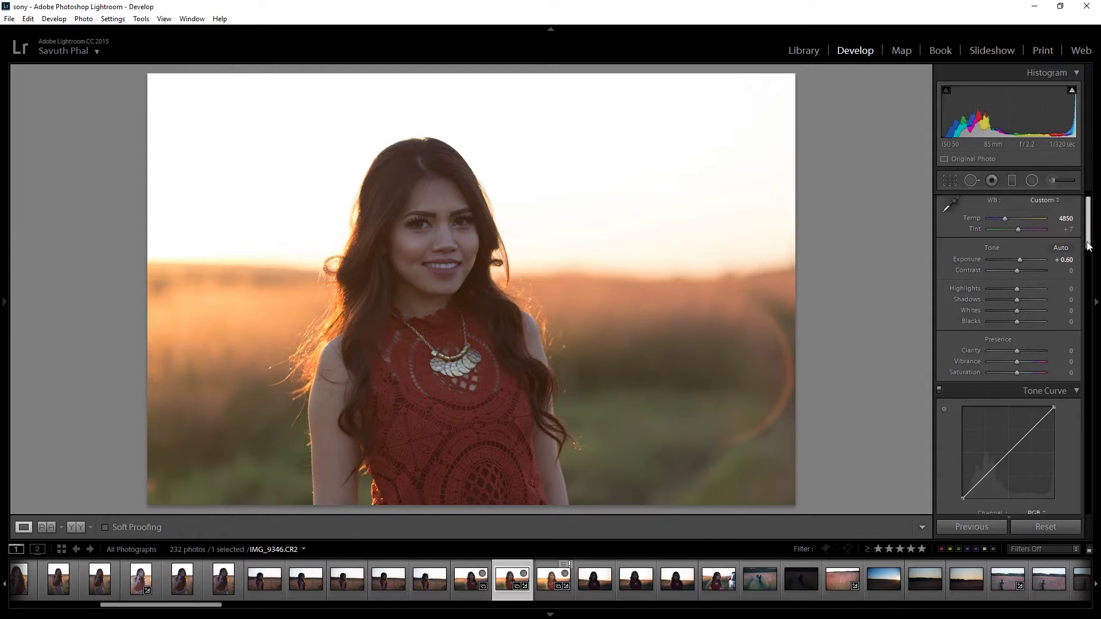
# Pull Highlights down to -100 to recover the bright sky.
pyautogui.scroll(-1, 1051, 240)
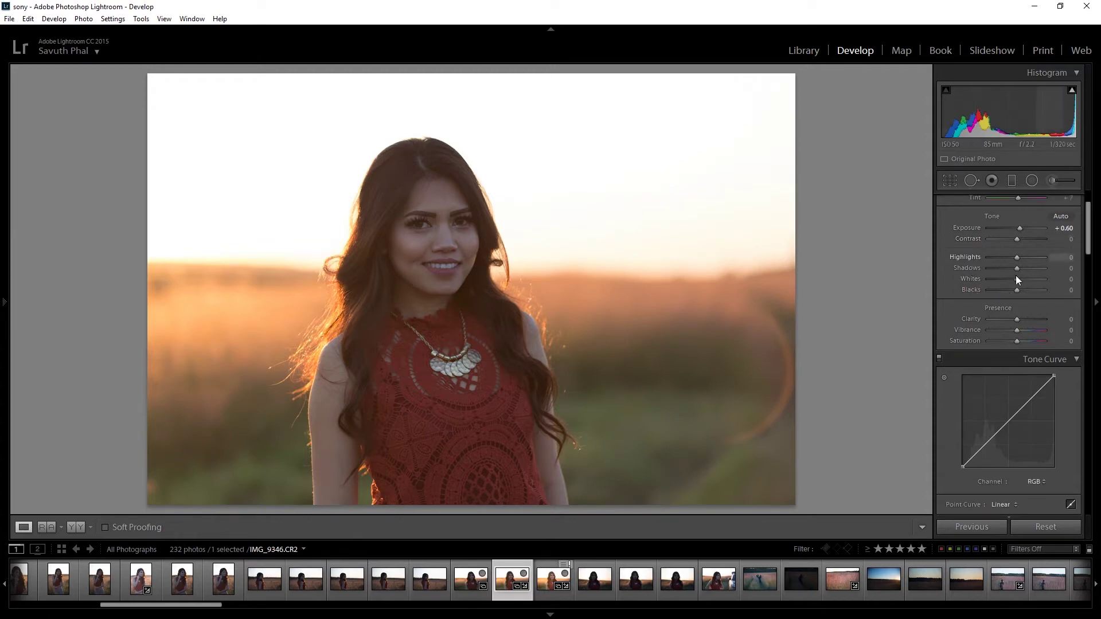
pyautogui.click(1066, 257)
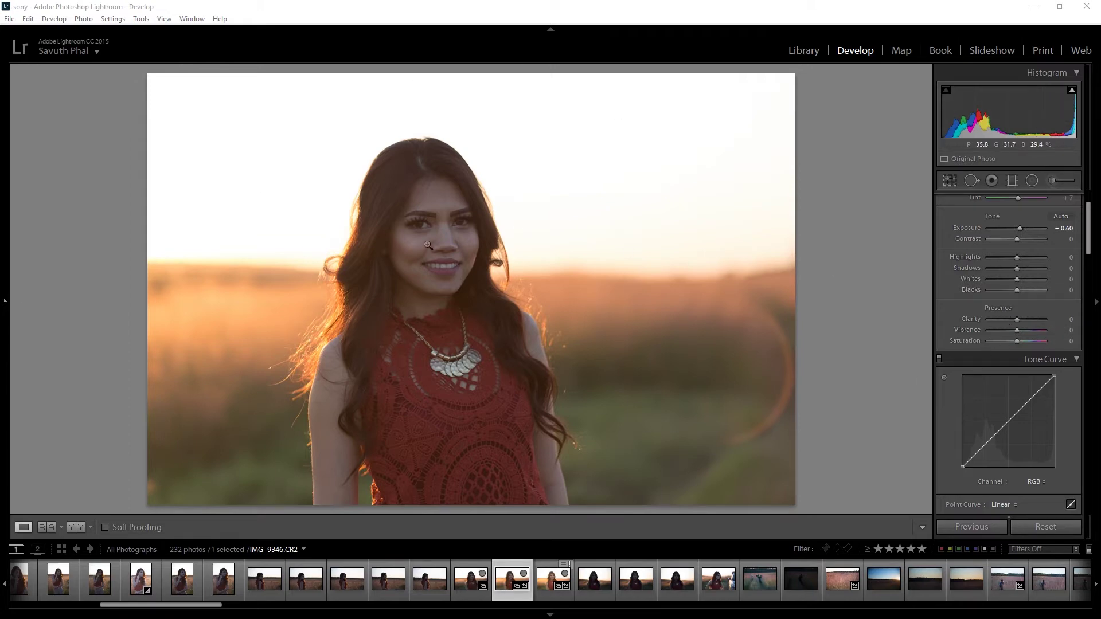
pyautogui.moveTo(1017, 258); pyautogui.dragTo(961, 257)
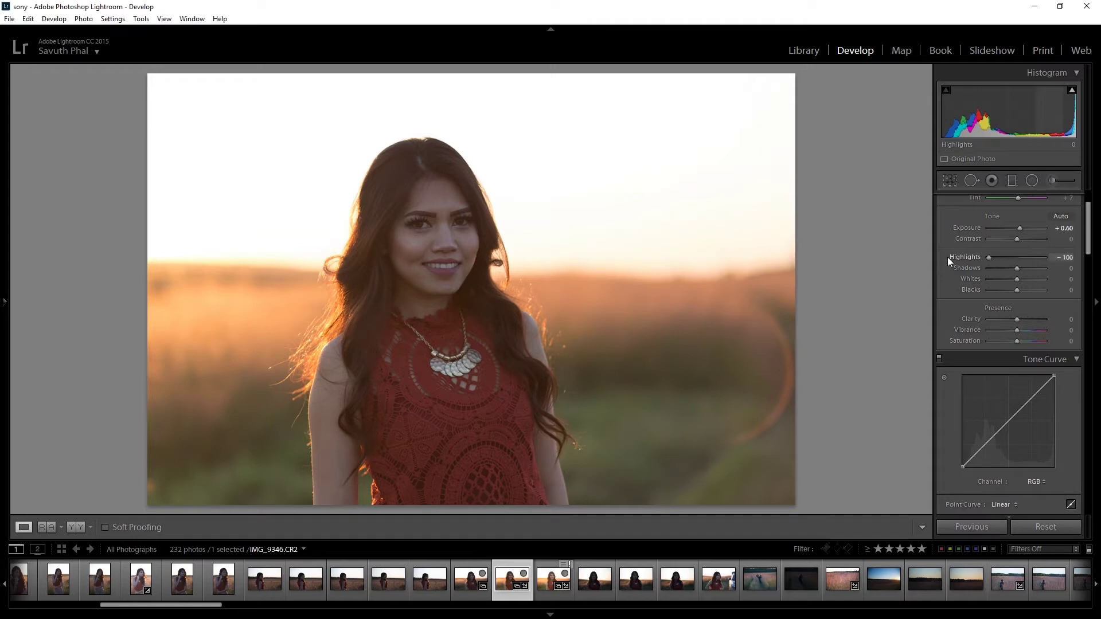
pyautogui.scroll(1, 1090, 249)
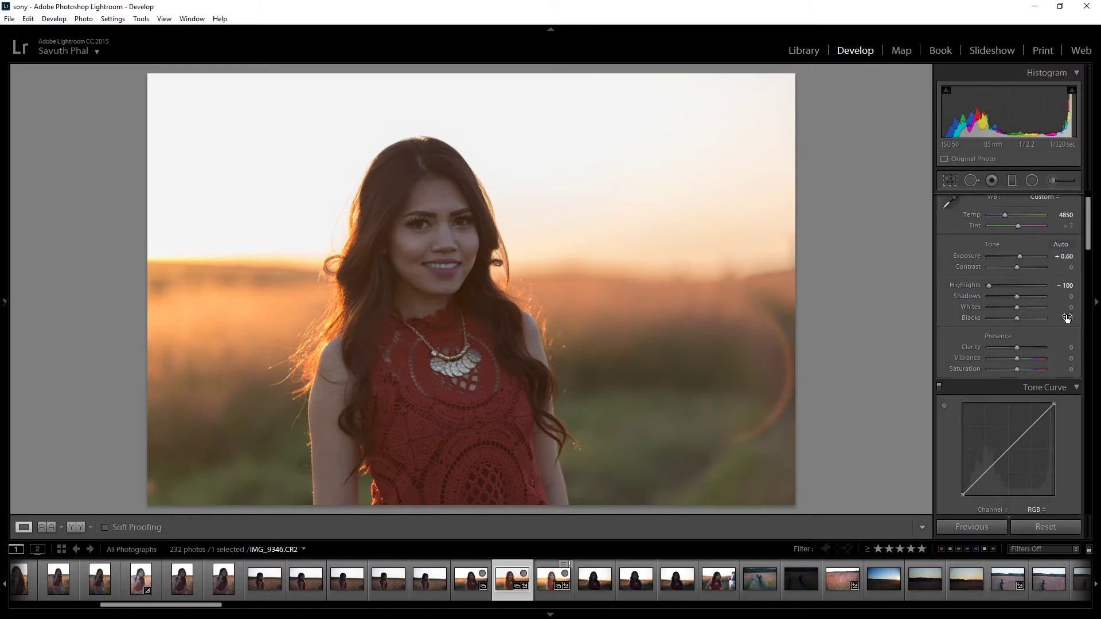
# Set Shadows to +55, undoing a trial drop to -24.
pyautogui.click(1069, 296)
pyautogui.write('55')
pyautogui.press('Return')
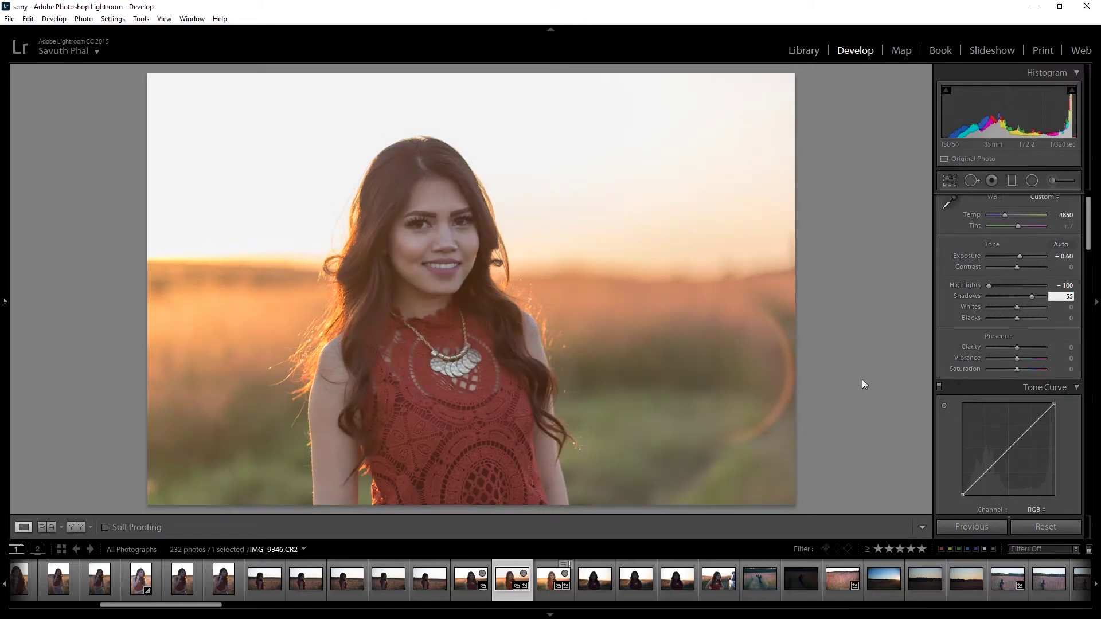
pyautogui.moveTo(1029, 297); pyautogui.dragTo(1006, 298)
pyautogui.hotkey('ctrl', 'z')
pyautogui.click(1069, 296)
# Set Whites to +50 and Blacks to +30.
pyautogui.click(1070, 307)
pyautogui.write('50')
pyautogui.press('Return')
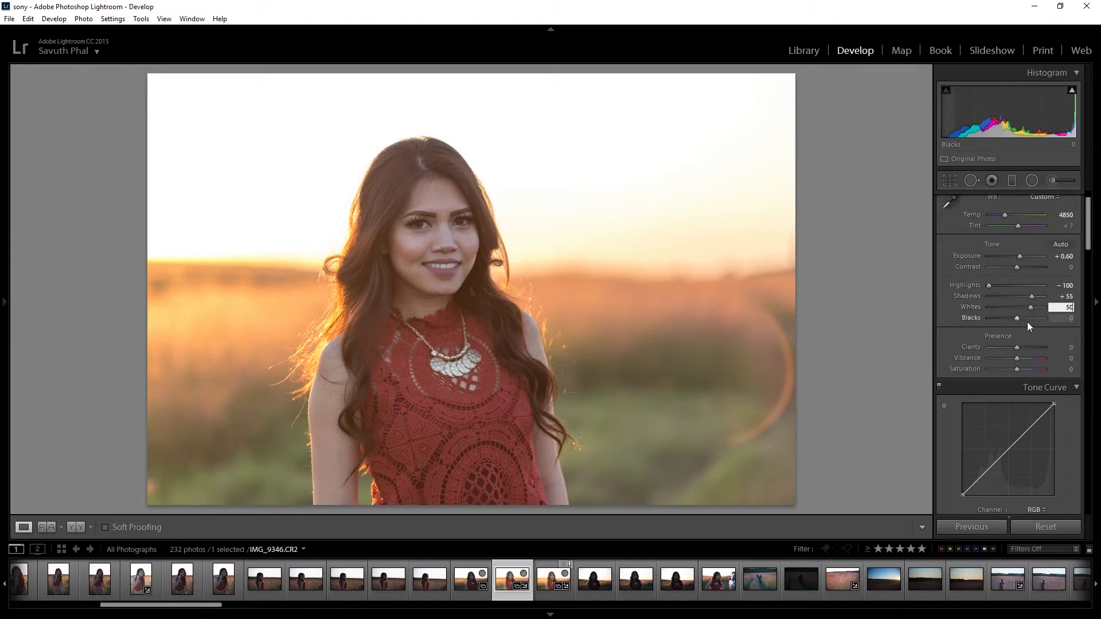
pyautogui.press('Tab')
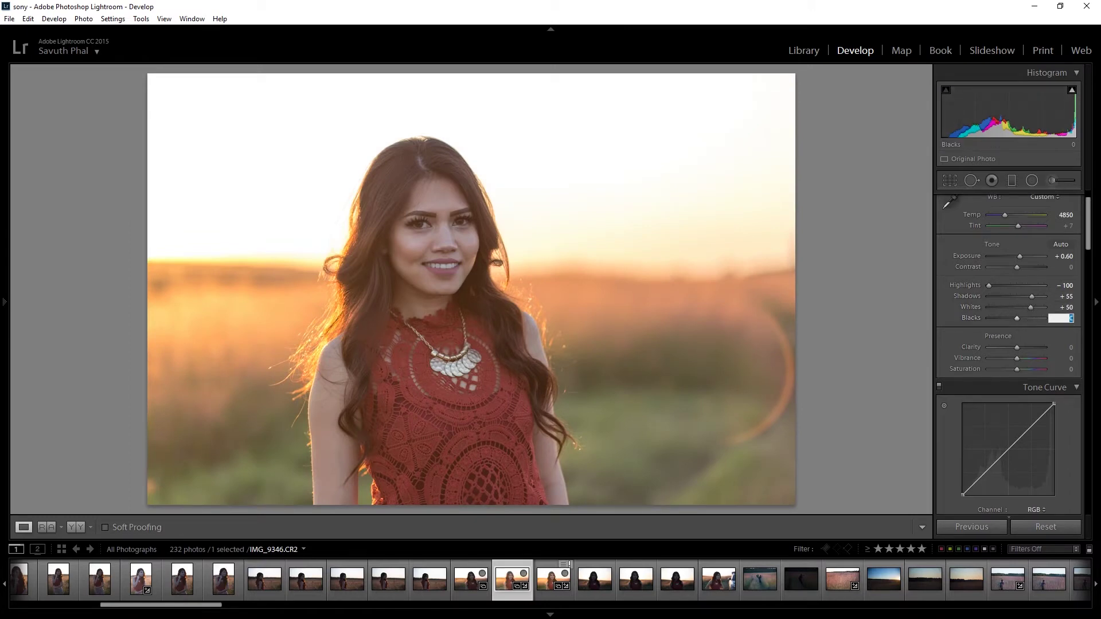
pyautogui.write('30')
pyautogui.press('Return')
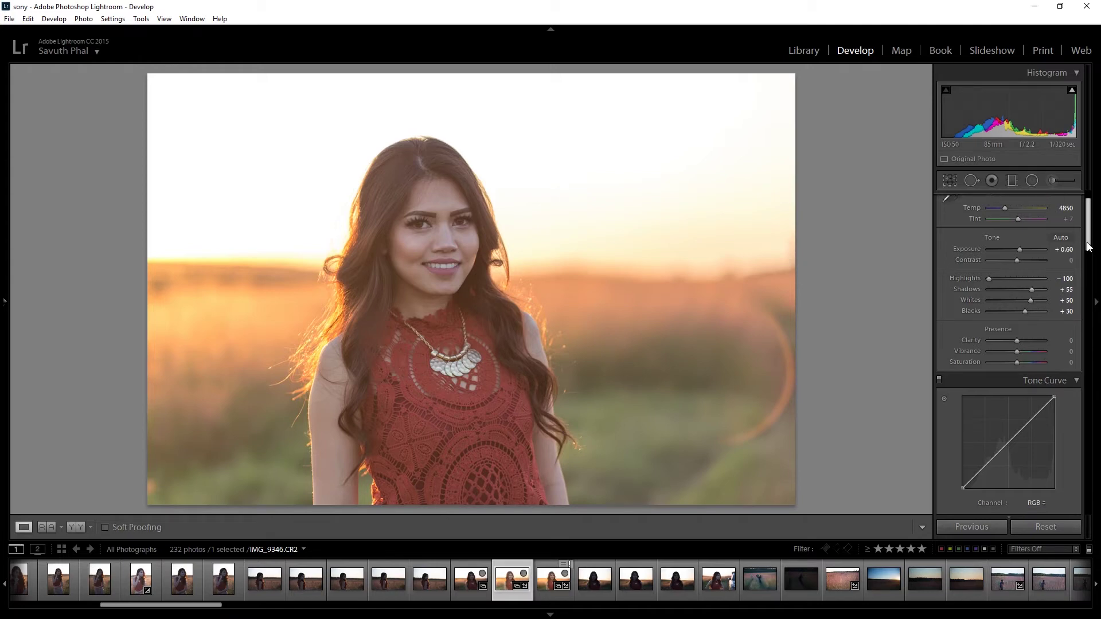
# Set Clarity to +6.
pyautogui.moveTo(1091, 246); pyautogui.dragTo(1091, 255)
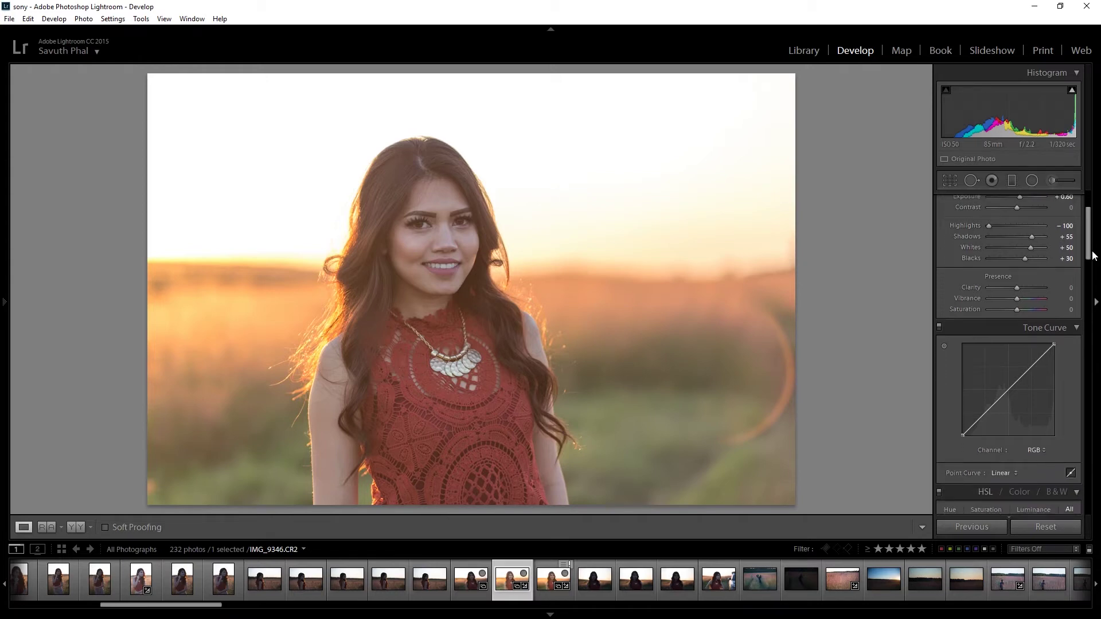
pyautogui.click(1072, 288)
pyautogui.write('6')
pyautogui.press('Return')
# Set Contrast to +20.
pyautogui.scroll(3, 1083, 263)
pyautogui.click(1070, 271)
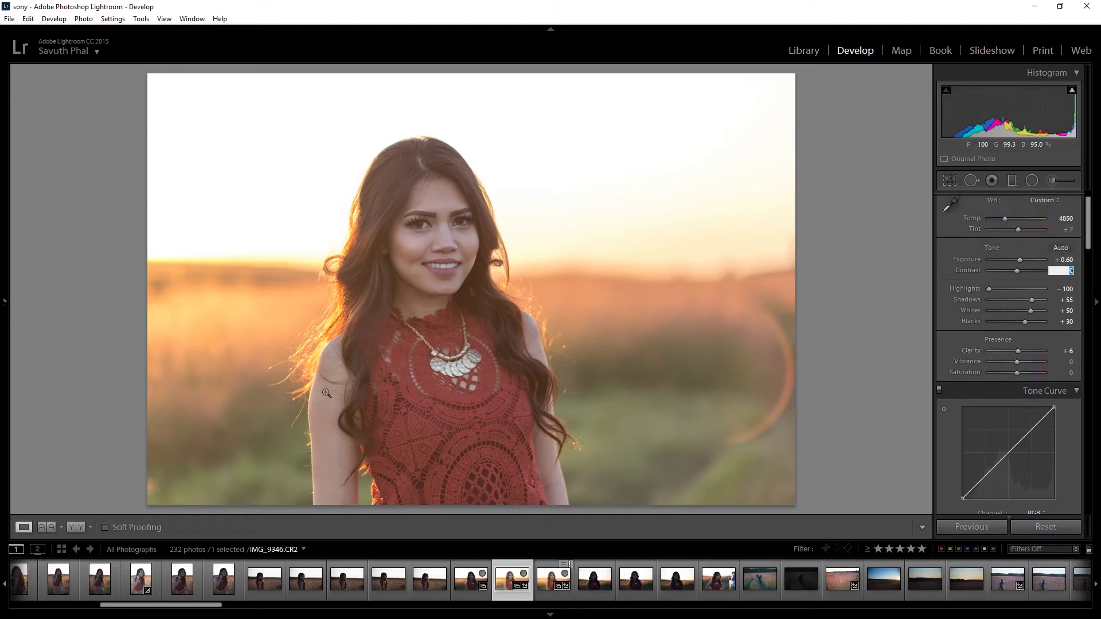
pyautogui.write('20')
pyautogui.press('Return')
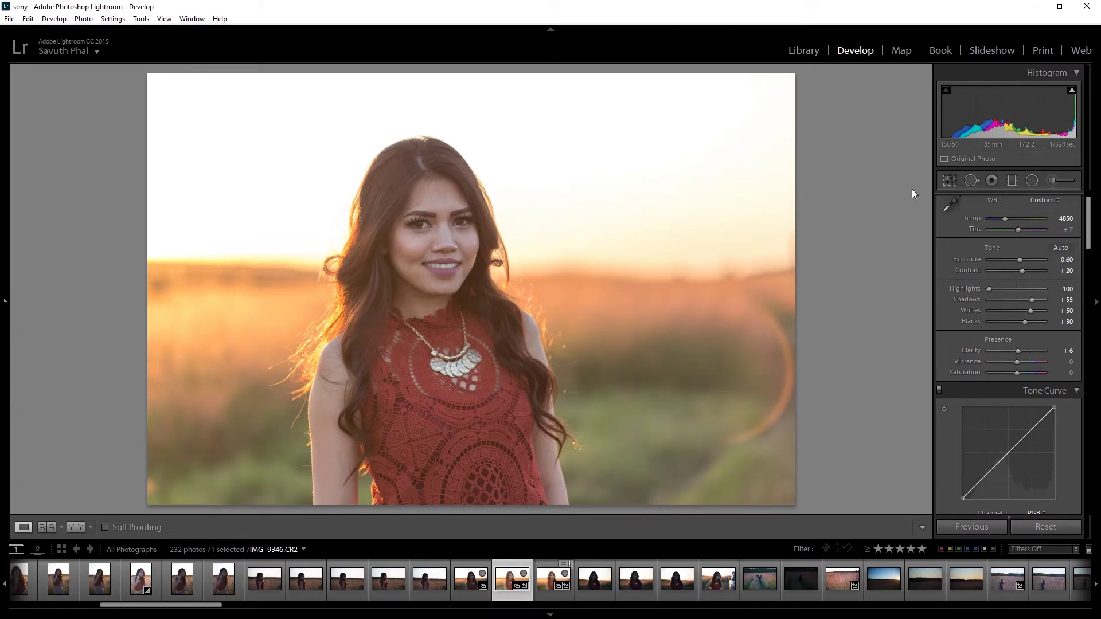
pyautogui.moveTo(1089, 246); pyautogui.dragTo(1090, 245)
pyautogui.click(1066, 270)
pyautogui.write('0')
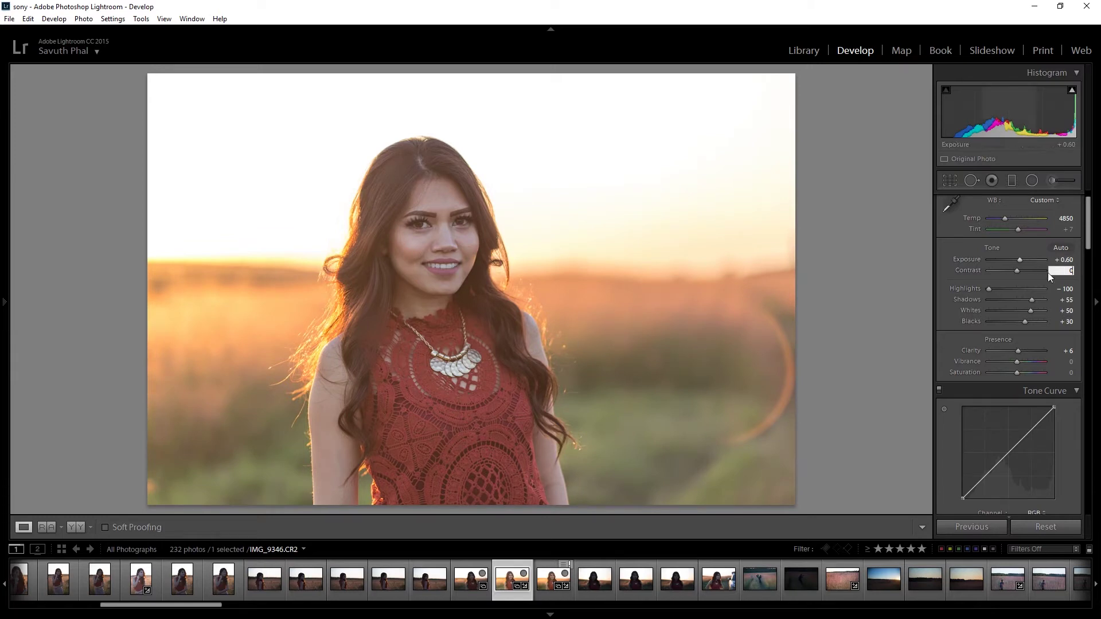
pyautogui.write('20')
pyautogui.press('Return')
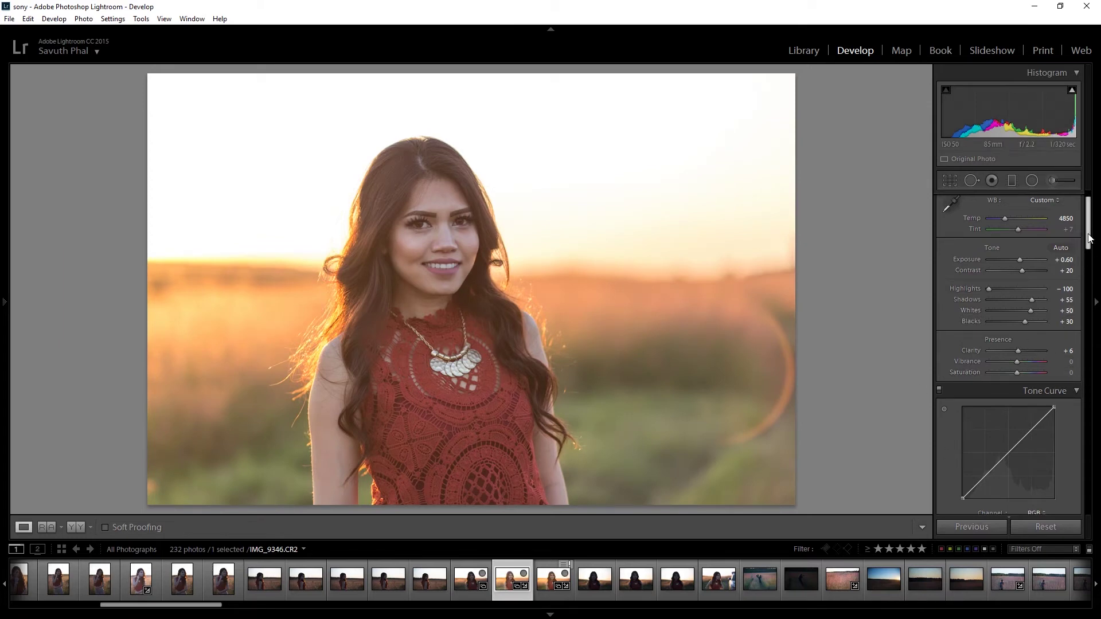
# Set Vibrance to +20 and Saturation to +5.
pyautogui.scroll(-3, 1086, 271)
pyautogui.click(1072, 292)
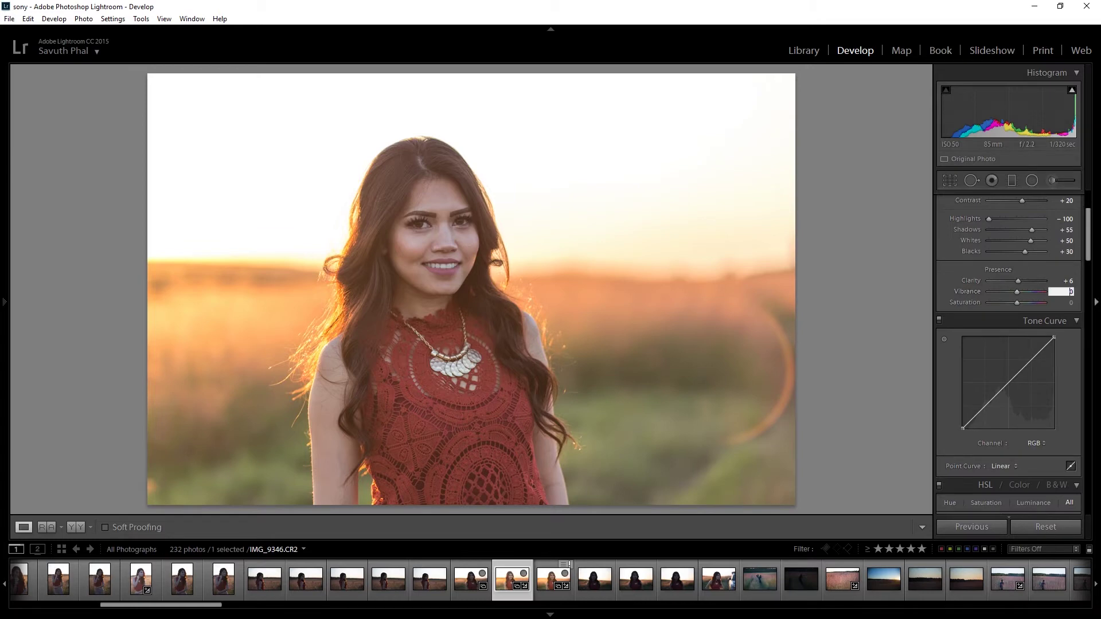
pyautogui.write('20')
pyautogui.scroll(-3, 1088, 265)
pyautogui.press('Tab')
pyautogui.write('5')
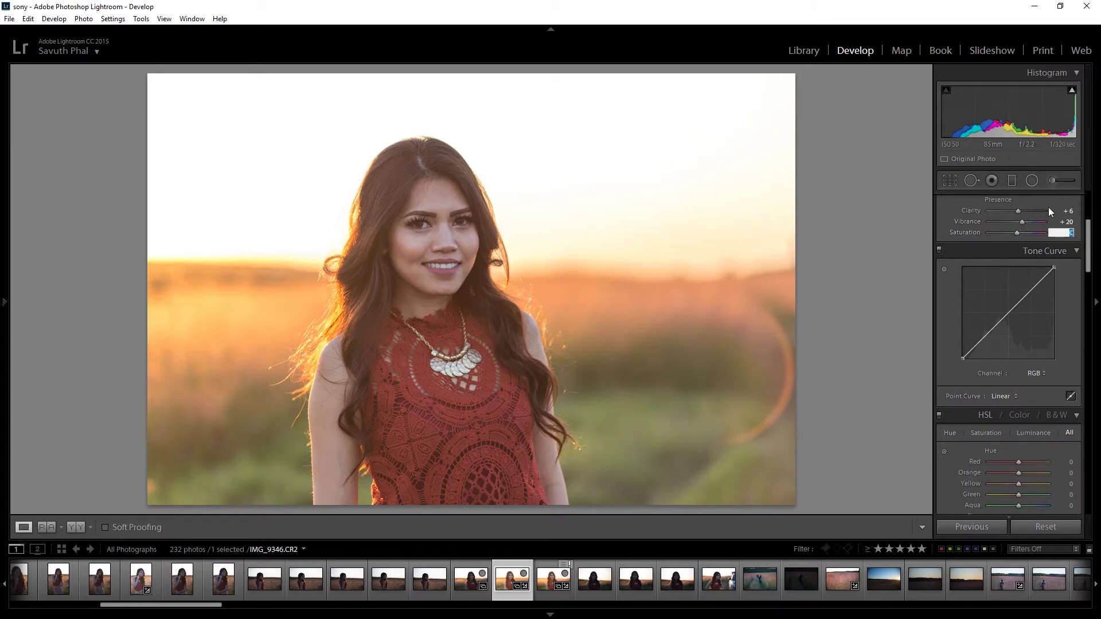
pyautogui.press('Return')
pyautogui.scroll(1, 1088, 258)
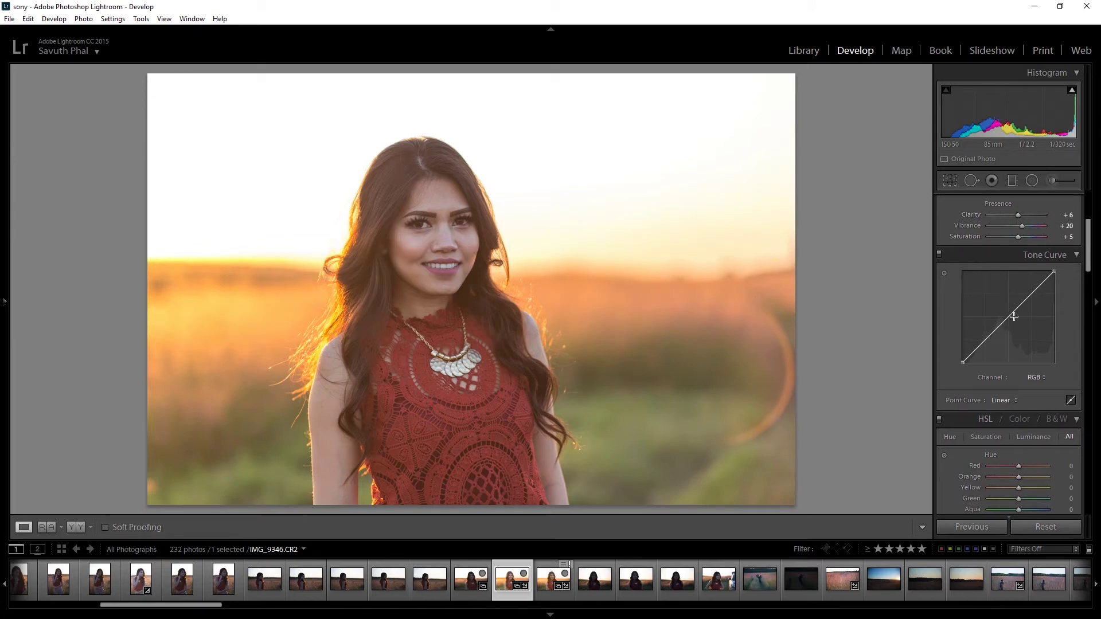
# Lift the tone curve midtones slightly, undo a shadow lift, and compare the curve on and off.
pyautogui.moveTo(1007, 318); pyautogui.dragTo(1006, 315)
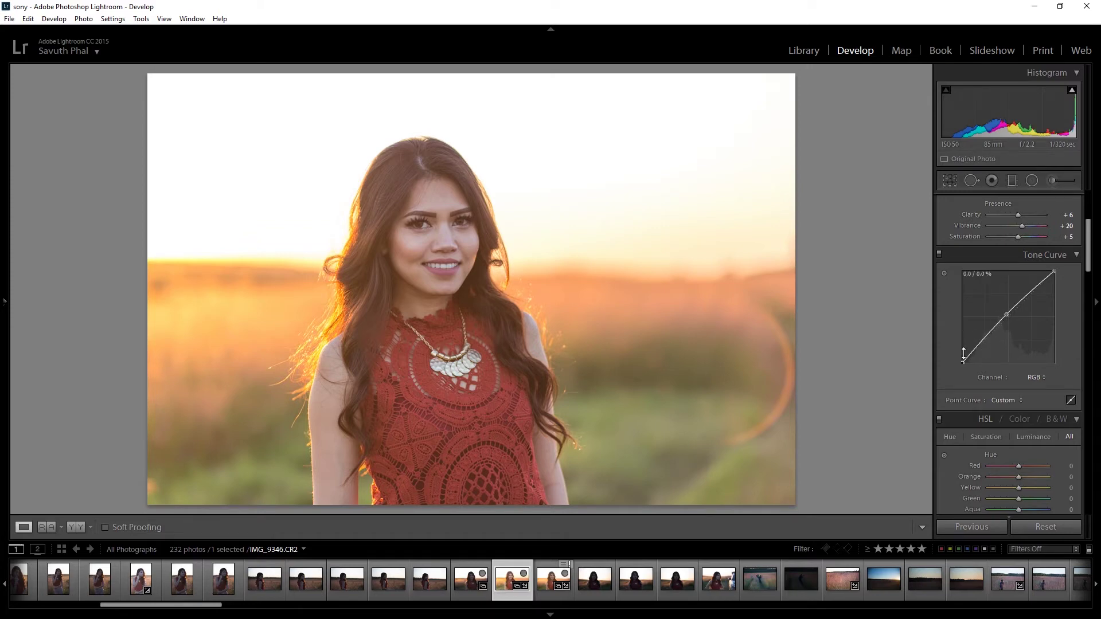
pyautogui.moveTo(964, 361)
pyautogui.moveTo(965, 362); pyautogui.dragTo(963, 361)
pyautogui.hotkey('ctrl', 'z')
pyautogui.click(939, 254)
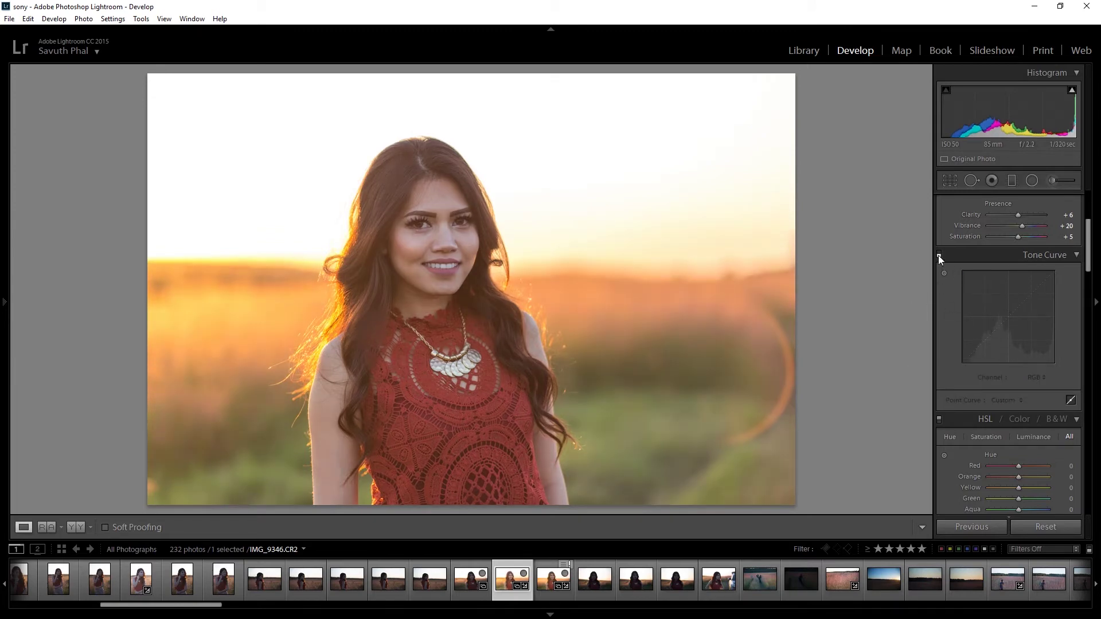
pyautogui.click(939, 256)
# Enter 15 as the Orange hue in the HSL panel.
pyautogui.moveTo(1084, 258); pyautogui.dragTo(1083, 291)
pyautogui.click(1070, 284)
pyautogui.write('15')
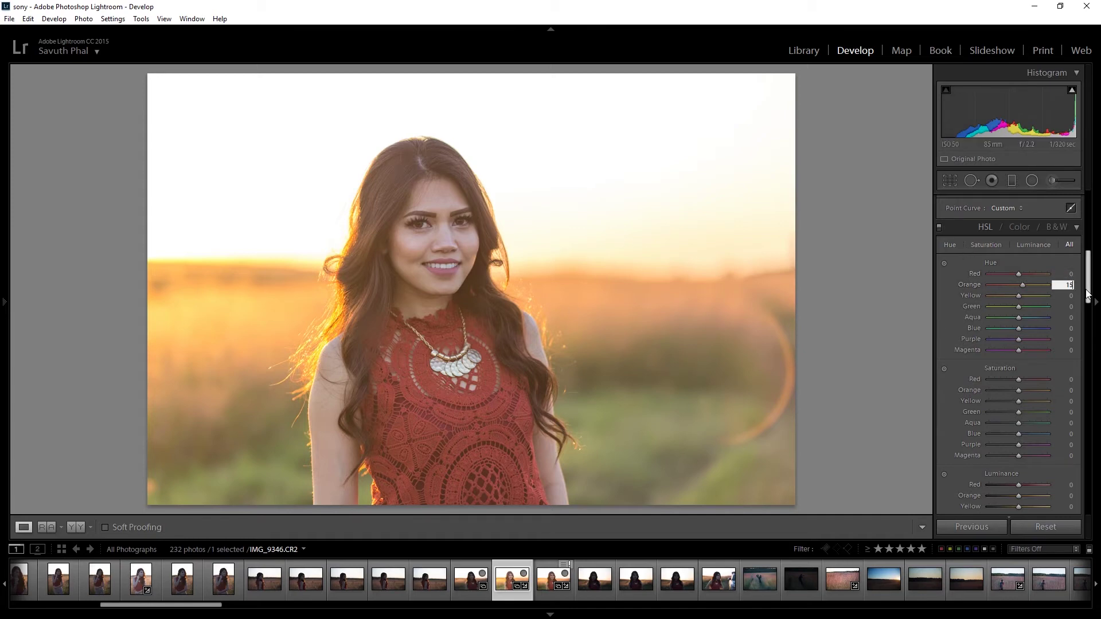
# Set Orange saturation to +5 and Yellow saturation to -10.
pyautogui.moveTo(1087, 291); pyautogui.dragTo(1087, 294)
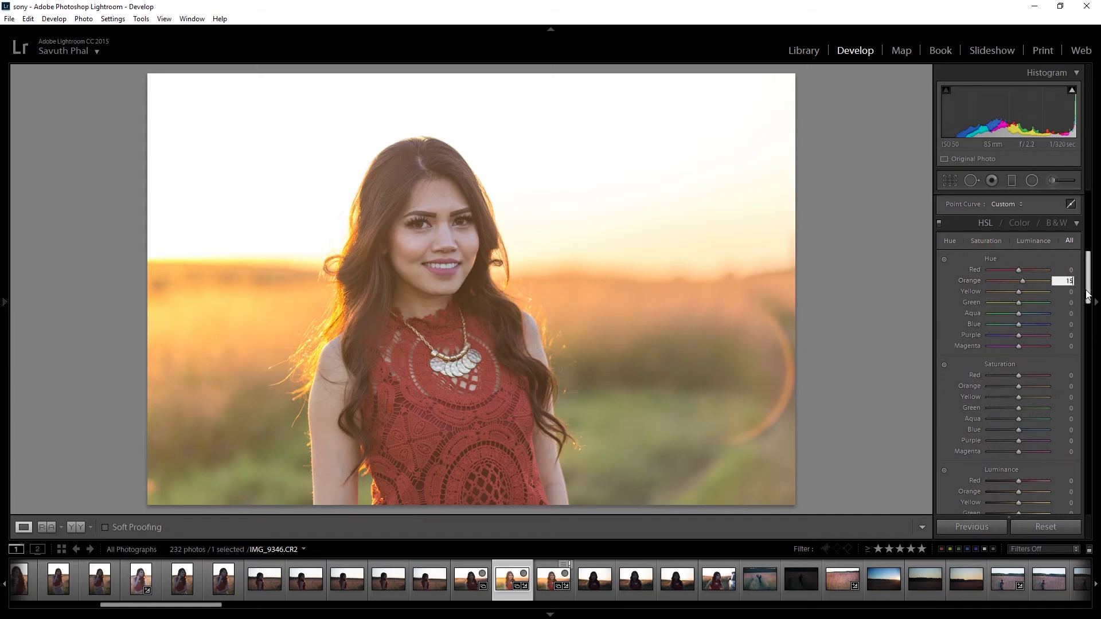
pyautogui.moveTo(1087, 293); pyautogui.dragTo(1092, 310)
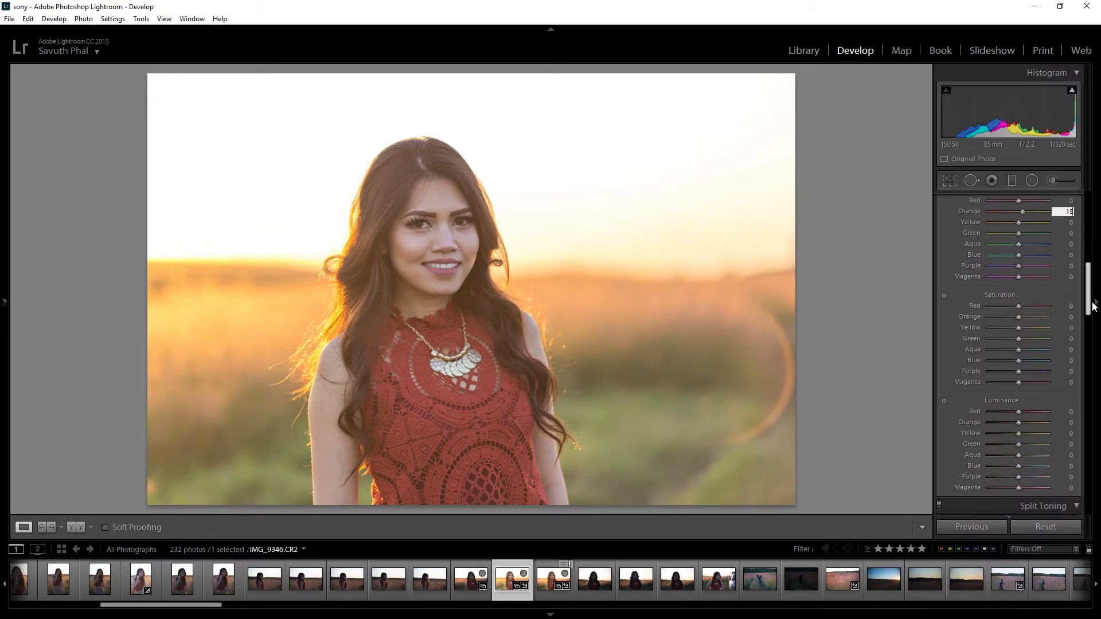
pyautogui.scroll(-2, 1088, 307)
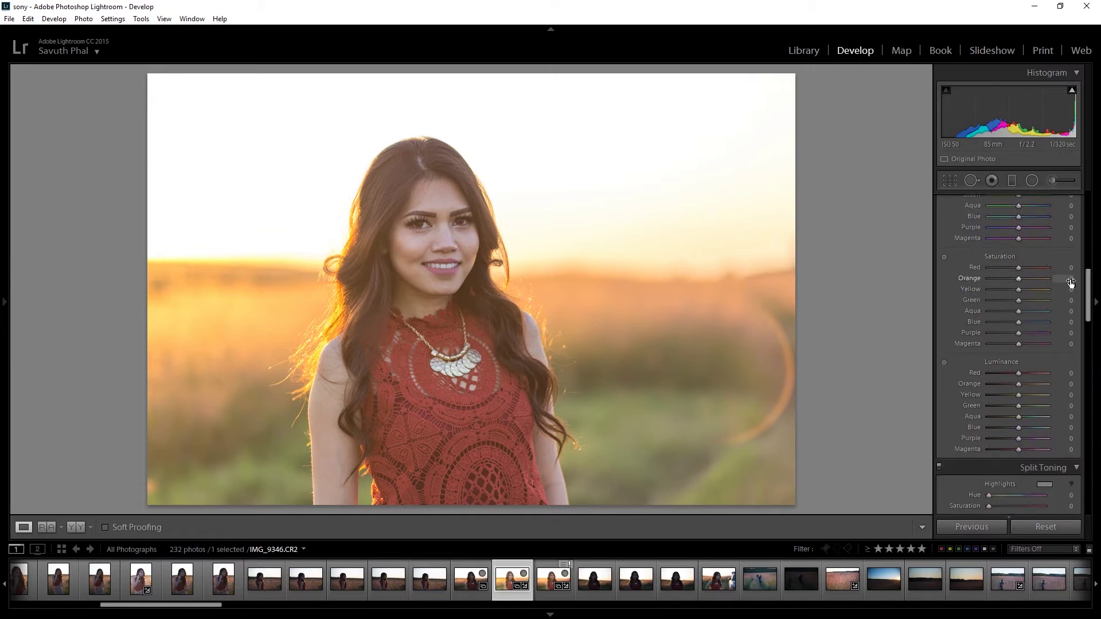
pyautogui.click(1070, 283)
pyautogui.write('5')
pyautogui.press('Tab')
pyautogui.write('-10')
# Scroll the right panel down to bring Split Toning into view.
pyautogui.scroll(-2, 1075, 373)
pyautogui.scroll(-1, 1076, 355)
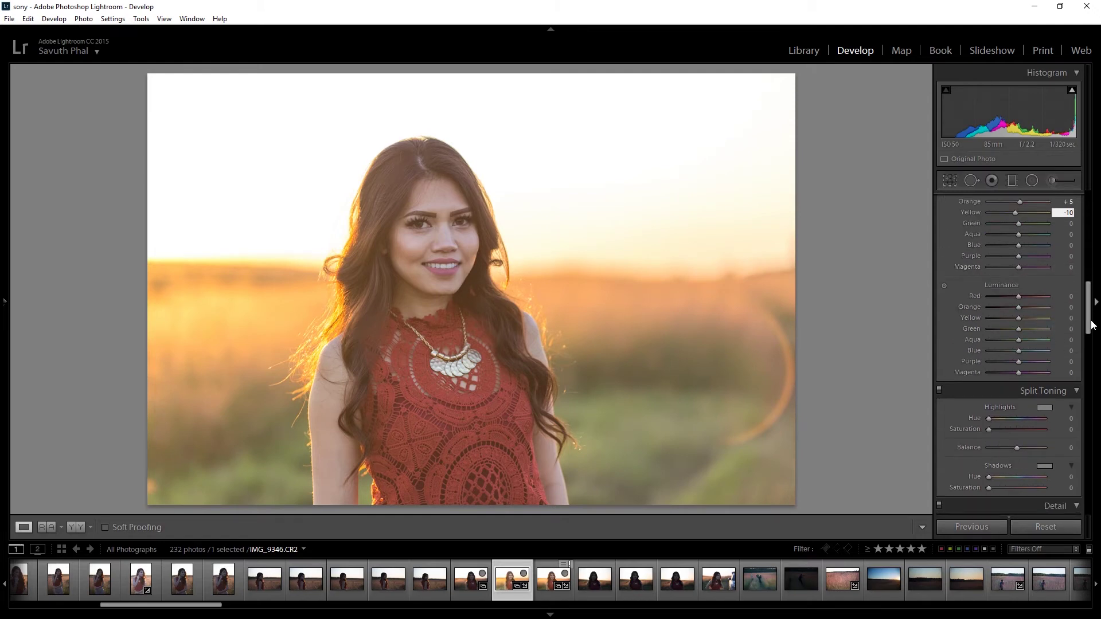
pyautogui.click(1095, 304)
pyautogui.click(1092, 309)
pyautogui.moveTo(1091, 309); pyautogui.dragTo(1092, 328)
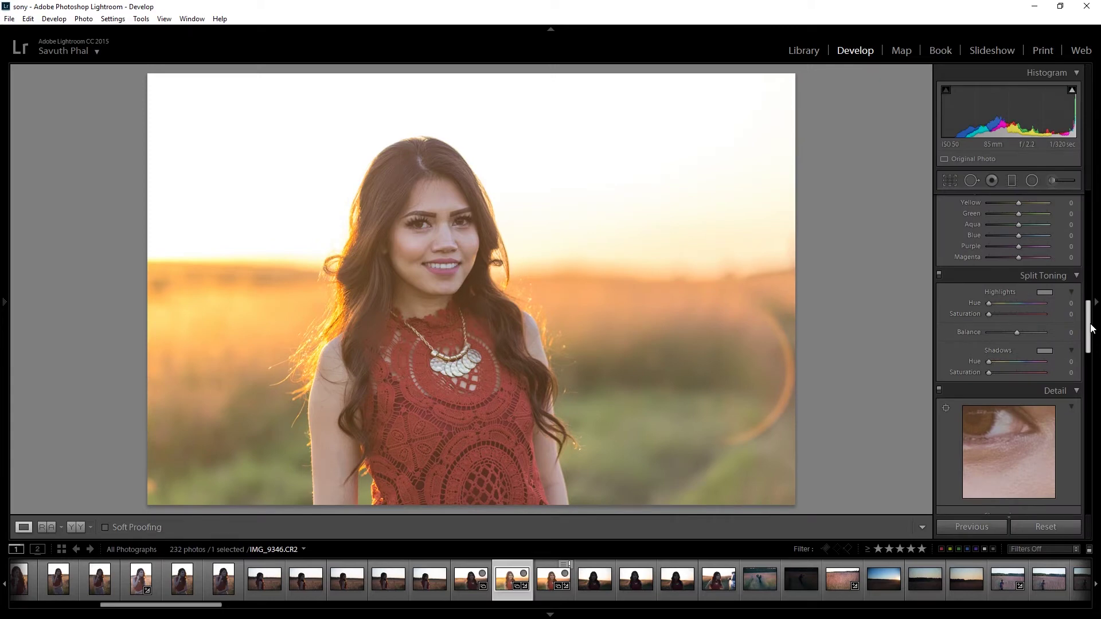
pyautogui.moveTo(1091, 328); pyautogui.dragTo(1091, 330)
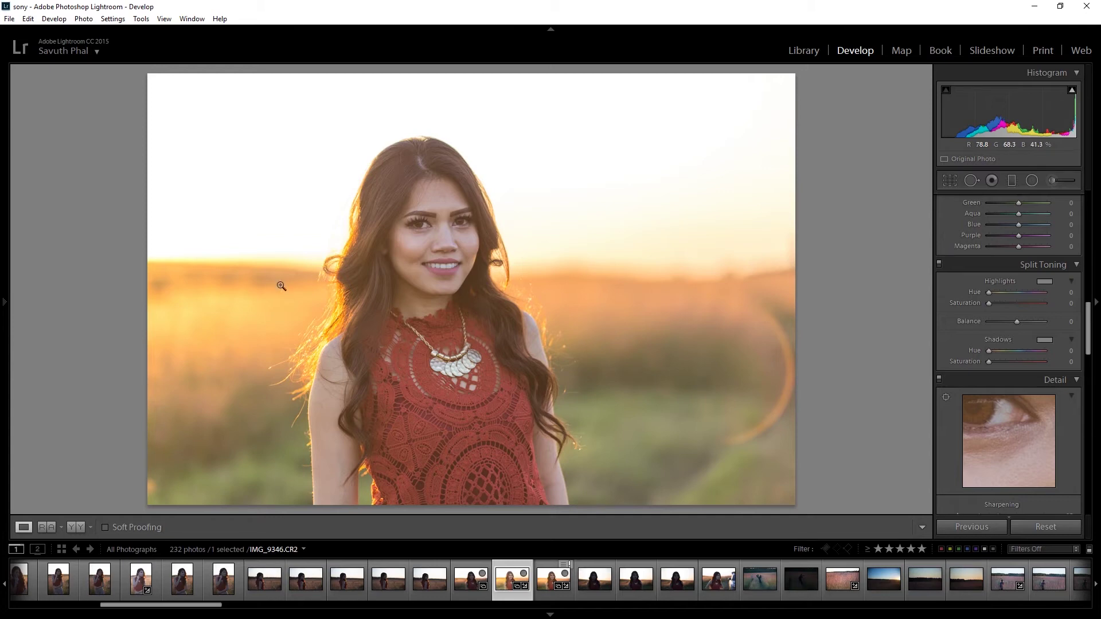
# Tint the split-tone highlights warm at Hue 39, Saturation 15, with Balance about -40.
pyautogui.click(1043, 282)
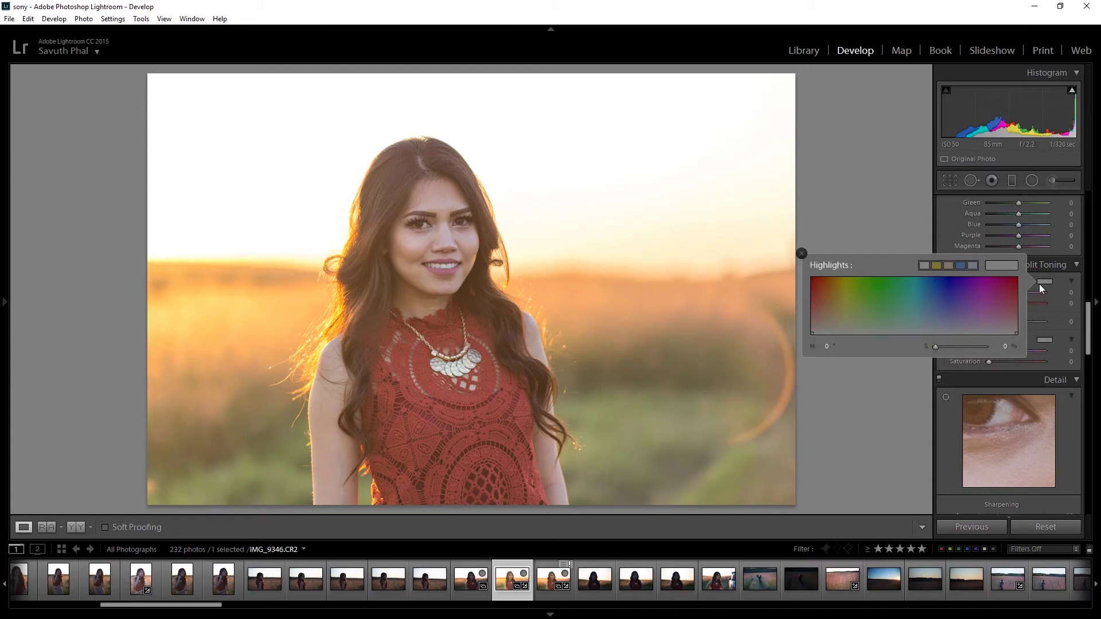
pyautogui.click(819, 330)
pyautogui.moveTo(818, 329); pyautogui.dragTo(824, 322)
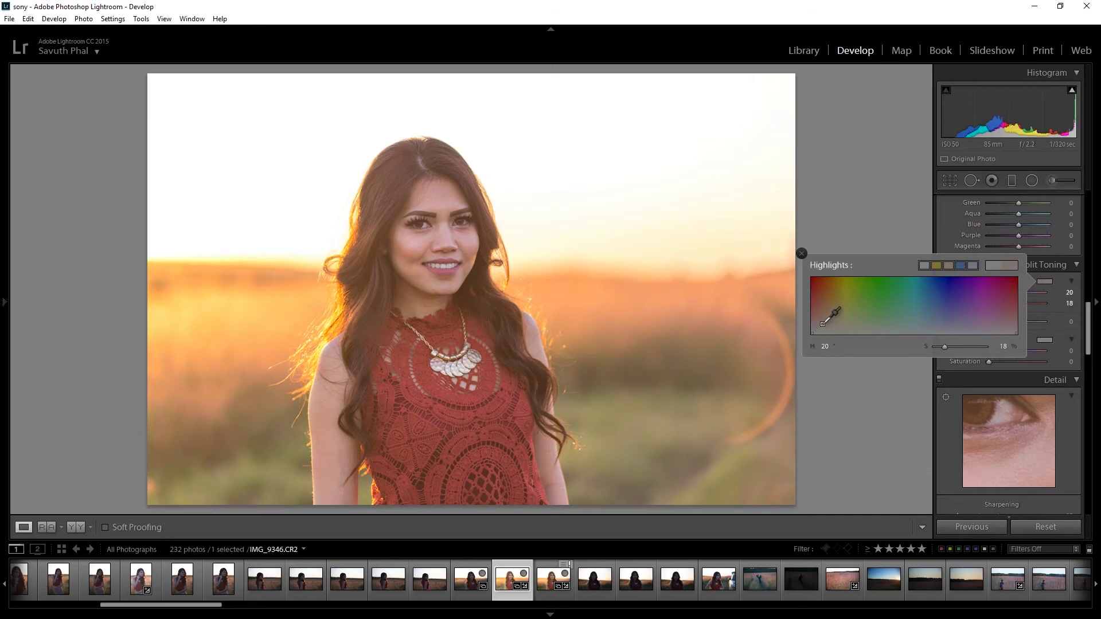
pyautogui.moveTo(823, 322); pyautogui.dragTo(834, 324)
pyautogui.click(1002, 346)
pyautogui.write('15')
pyautogui.click(825, 347)
pyautogui.press('Return')
pyautogui.click(801, 255)
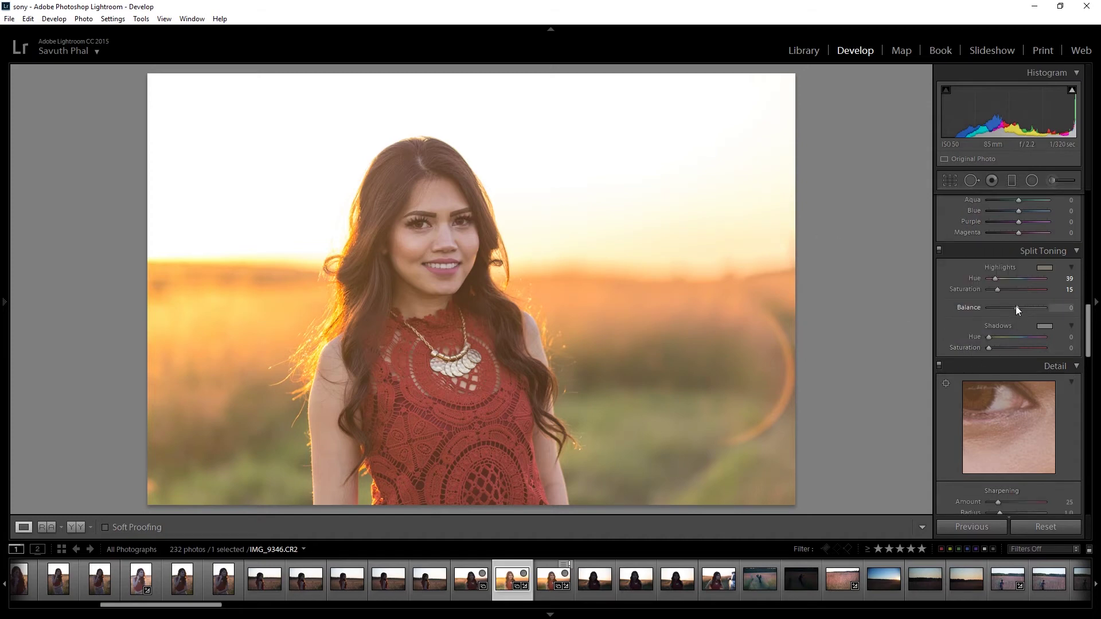
pyautogui.moveTo(1016, 309); pyautogui.dragTo(1003, 310)
pyautogui.click(939, 251)
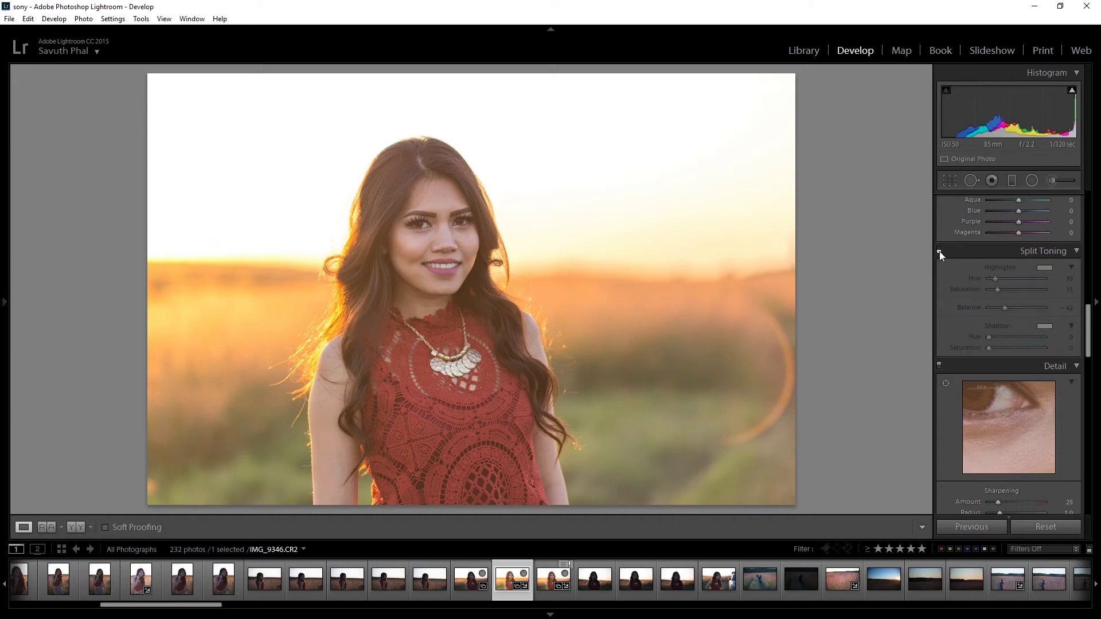
# Zoom in on the face and set luminance noise reduction to 20.
pyautogui.scroll(-5, 1040, 335)
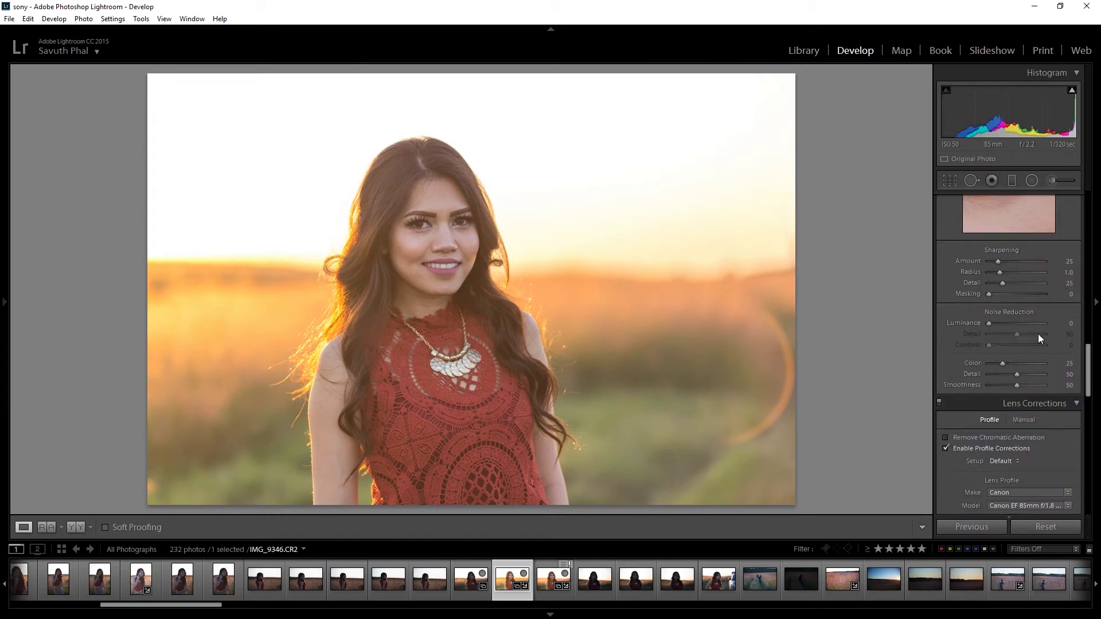
pyautogui.click(416, 255)
pyautogui.moveTo(395, 276); pyautogui.dragTo(543, 231)
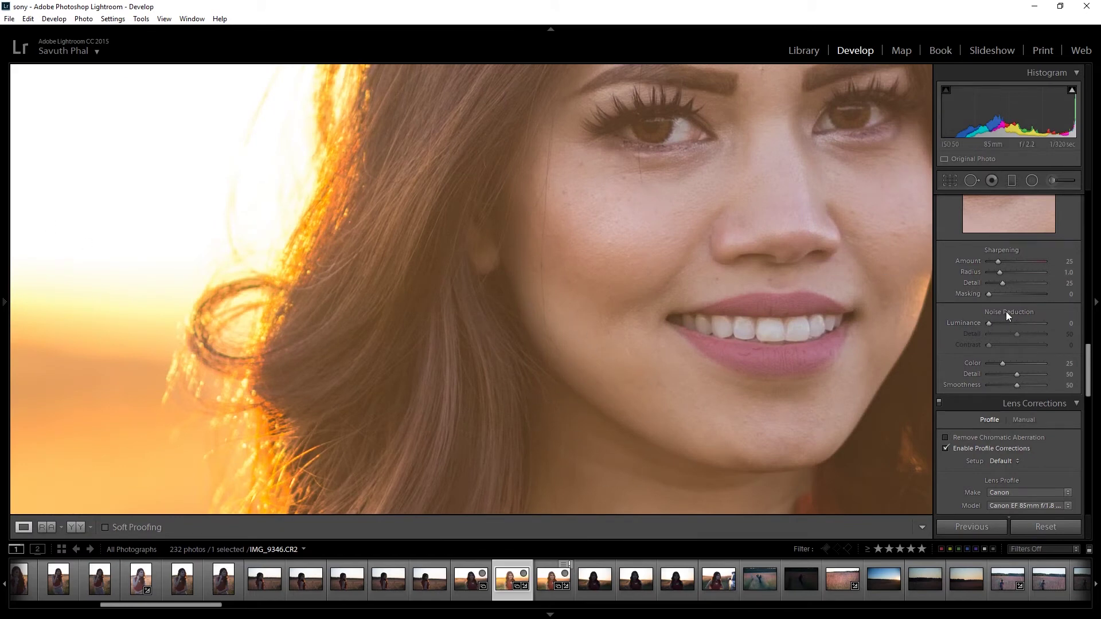
pyautogui.click(1062, 326)
pyautogui.write('20')
pyautogui.write('z')
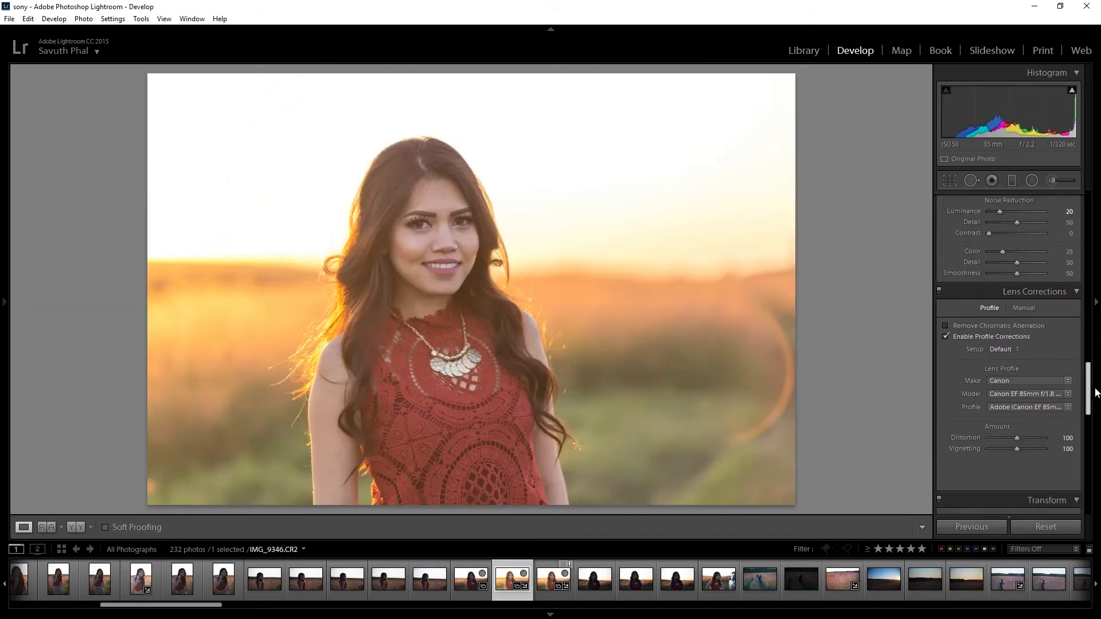
pyautogui.moveTo(1088, 370); pyautogui.dragTo(1098, 495)
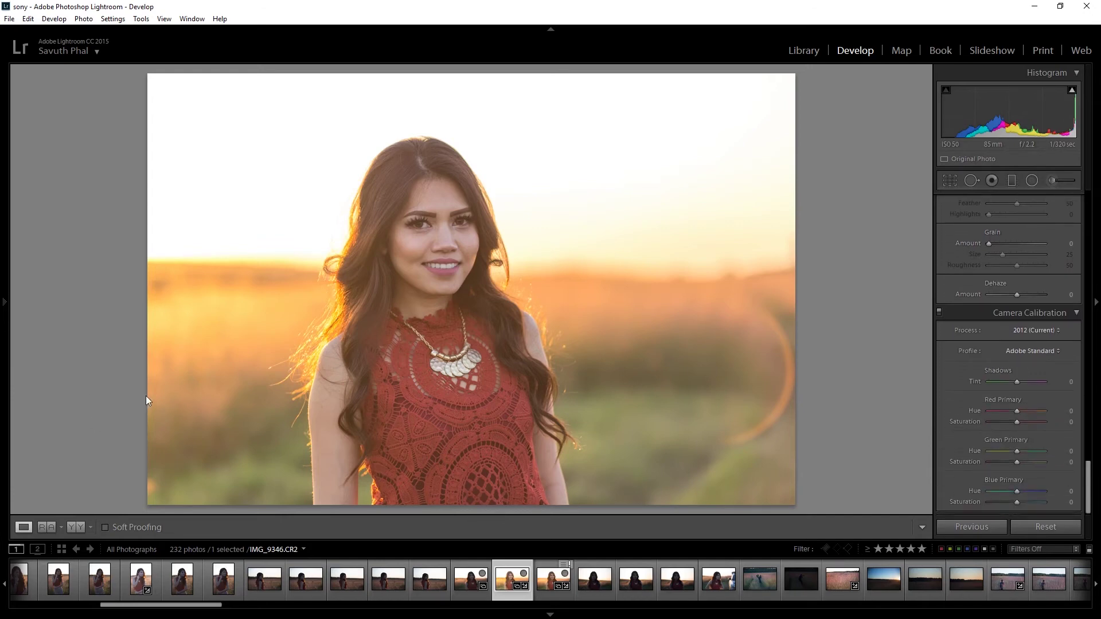
# Set Camera Calibration Shadows Tint to +5 and Red Primary Saturation to -5.
pyautogui.click(1066, 383)
pyautogui.write('5')
pyautogui.press('Return')
pyautogui.click(1070, 422)
pyautogui.write('-5')
pyautogui.press('Return')
# Set Blue Primary Hue to -5 and compare calibration on and off.
pyautogui.click(1070, 492)
pyautogui.write('-5')
pyautogui.press('Return')
pyautogui.click(939, 312)
pyautogui.click(939, 313)
pyautogui.click(939, 312)
pyautogui.moveTo(1097, 489)
pyautogui.mouseDown()
pyautogui.moveTo(1097, 233)
pyautogui.moveTo(513, 224)
pyautogui.mouseUp()
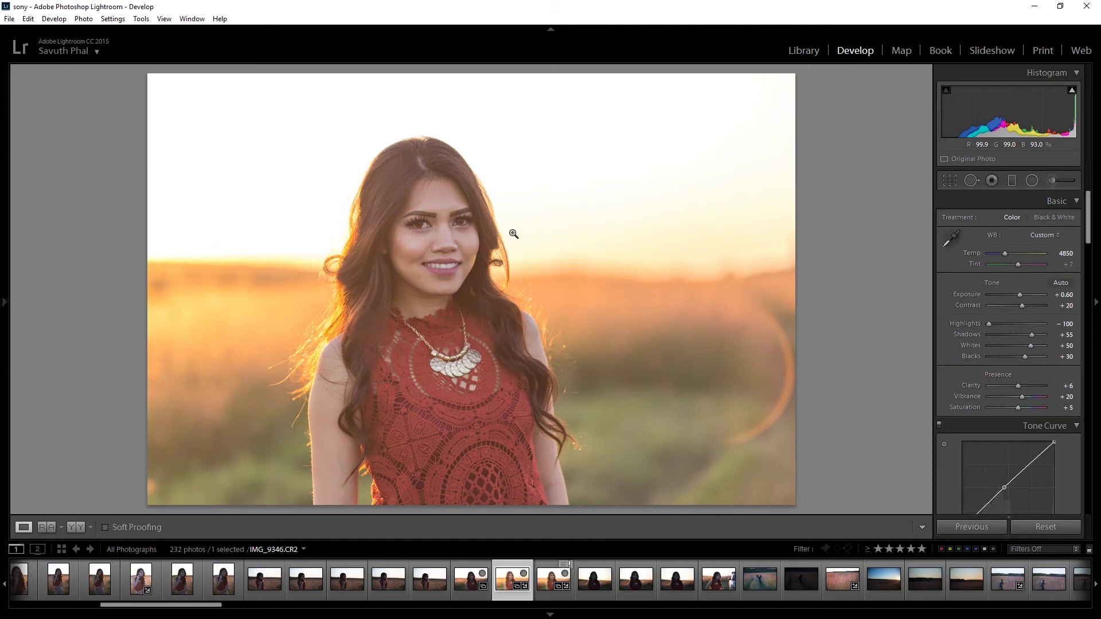
# Compare with the original, then open IMG_9346.CR2 in Photoshop CC 2017 via Edit In.
pyautogui.press('\\')
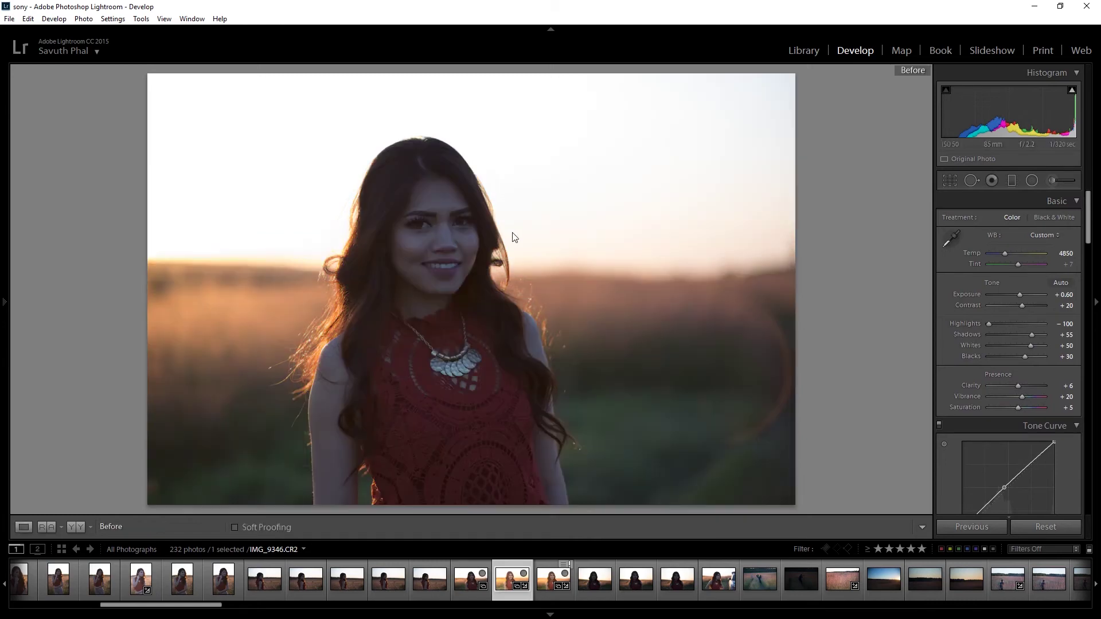
pyautogui.press('\\')
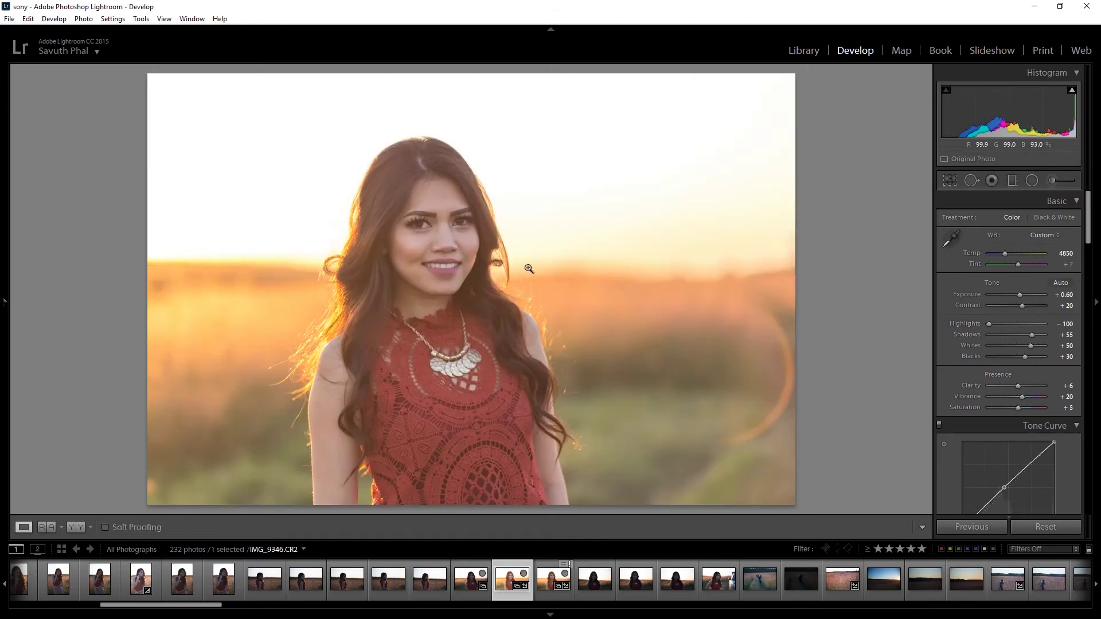
pyautogui.rightClick(572, 247)
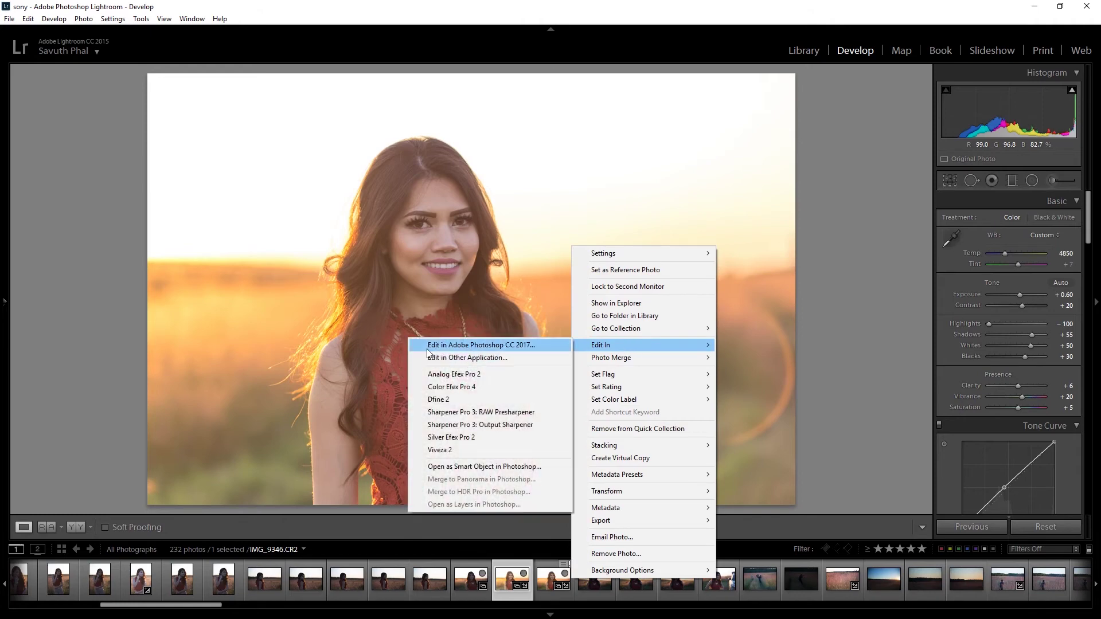
pyautogui.click(451, 346)
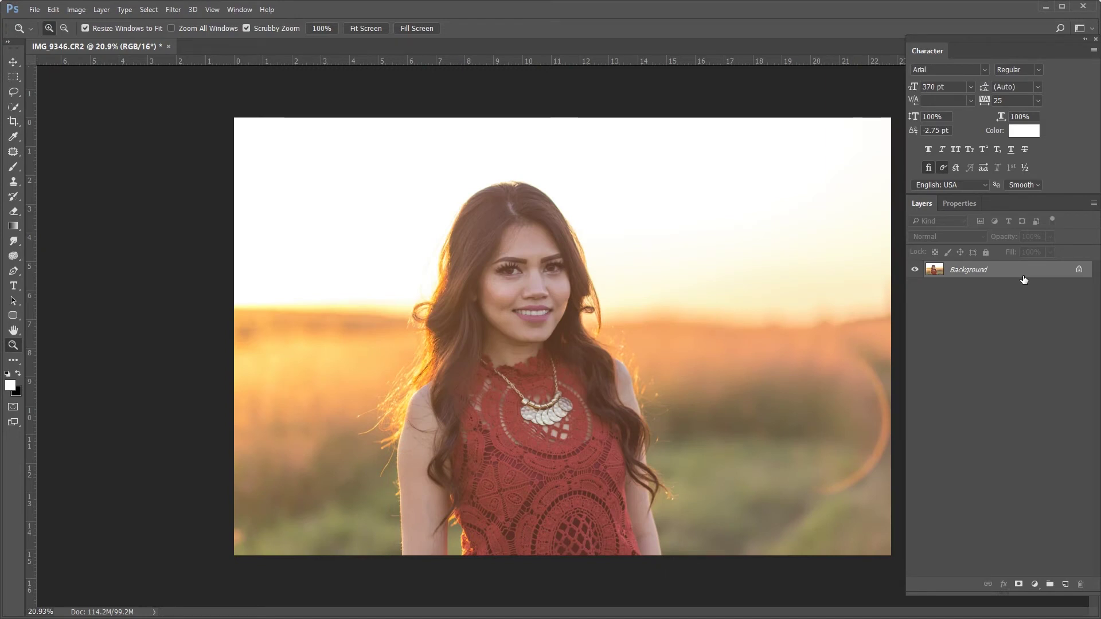
# Duplicate the photo to Layer 1 and crop to shift the image right, leaving a transparent left strip.
pyautogui.hotkey('ctrl', 'j')
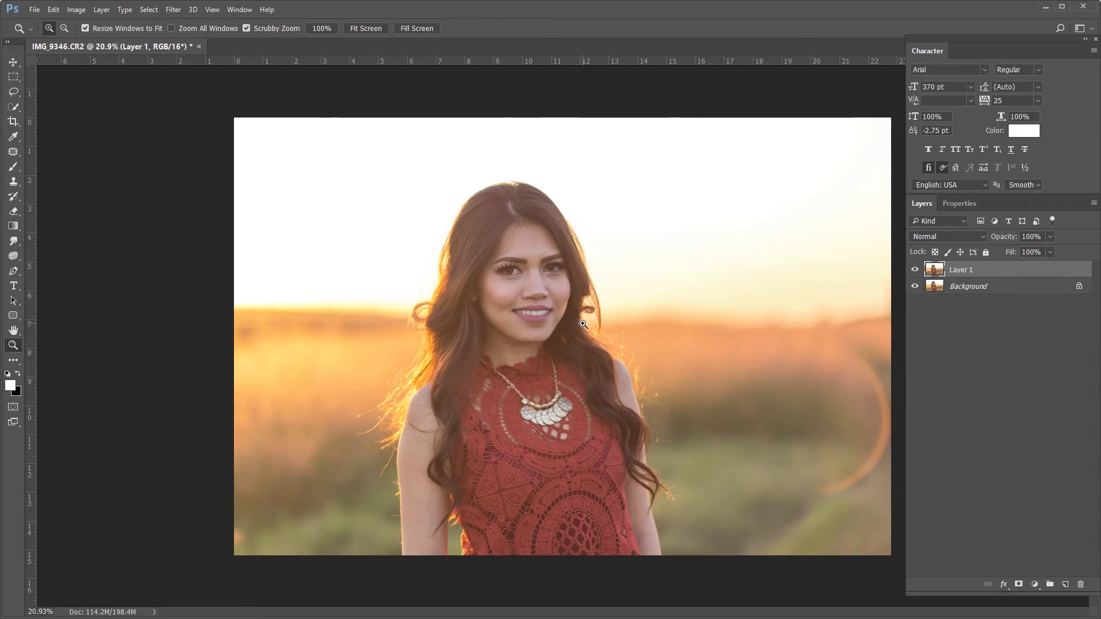
pyautogui.press('c')
pyautogui.click(571, 306)
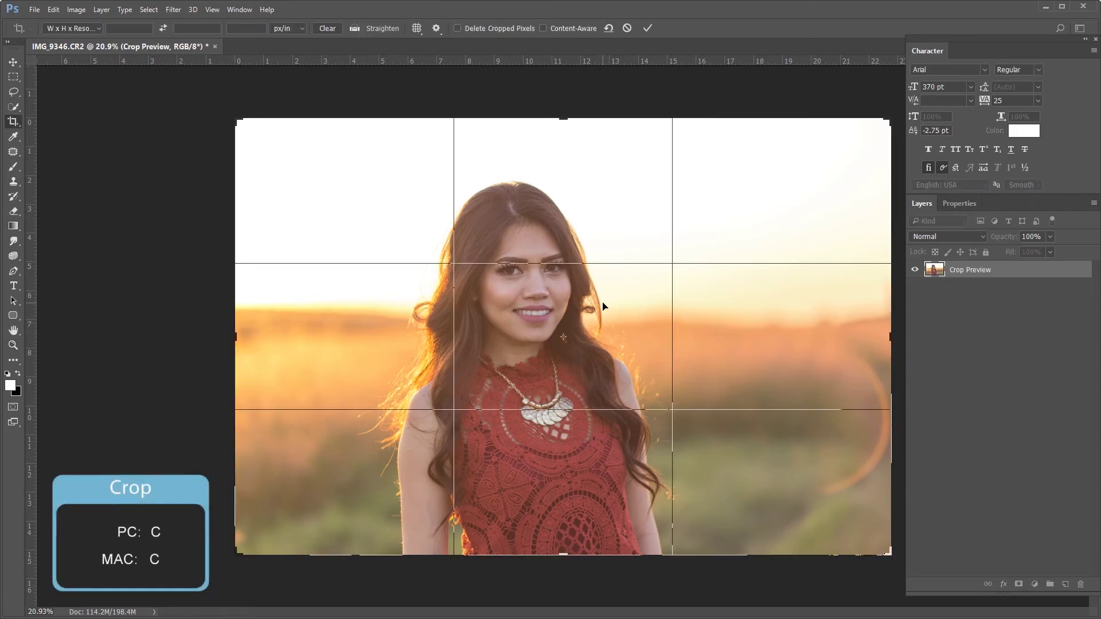
pyautogui.moveTo(602, 306); pyautogui.dragTo(631, 308)
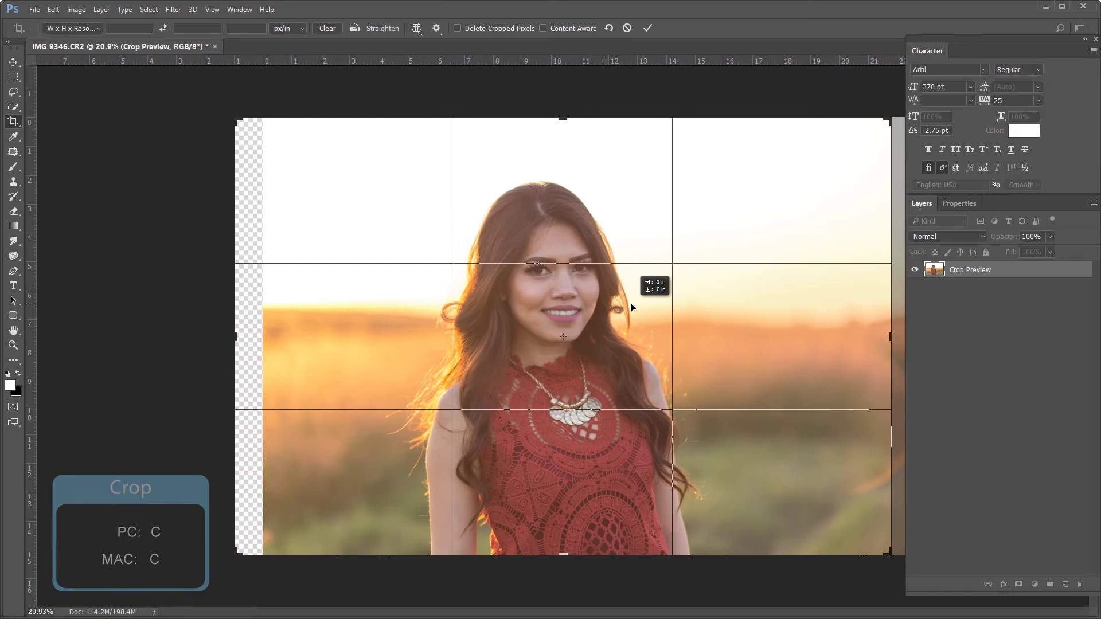
pyautogui.moveTo(631, 308); pyautogui.dragTo(631, 310)
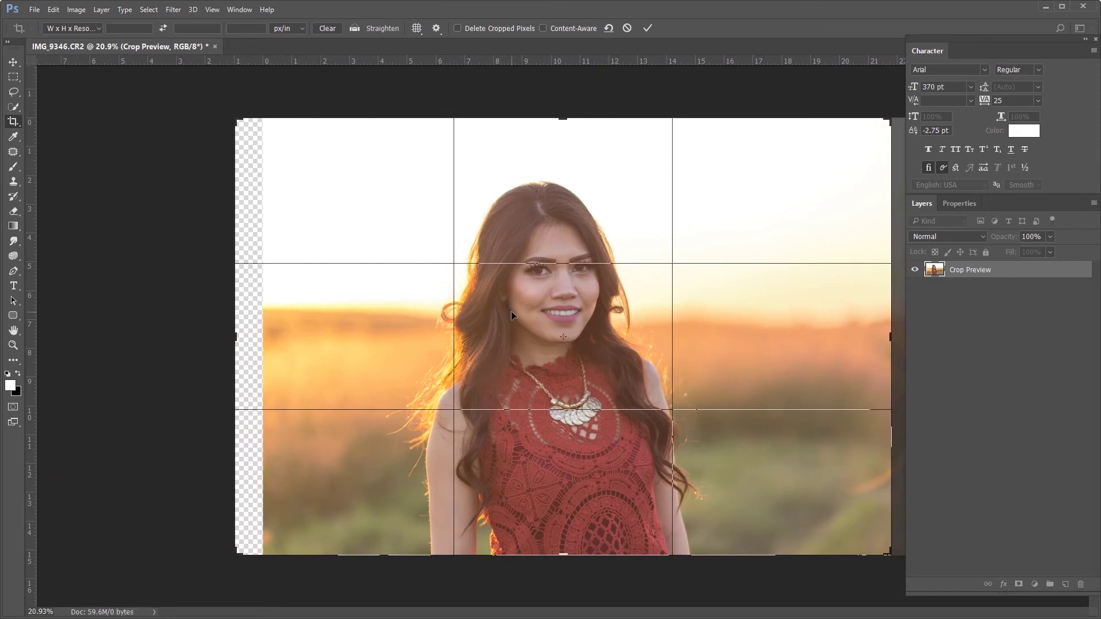
pyautogui.press('Return')
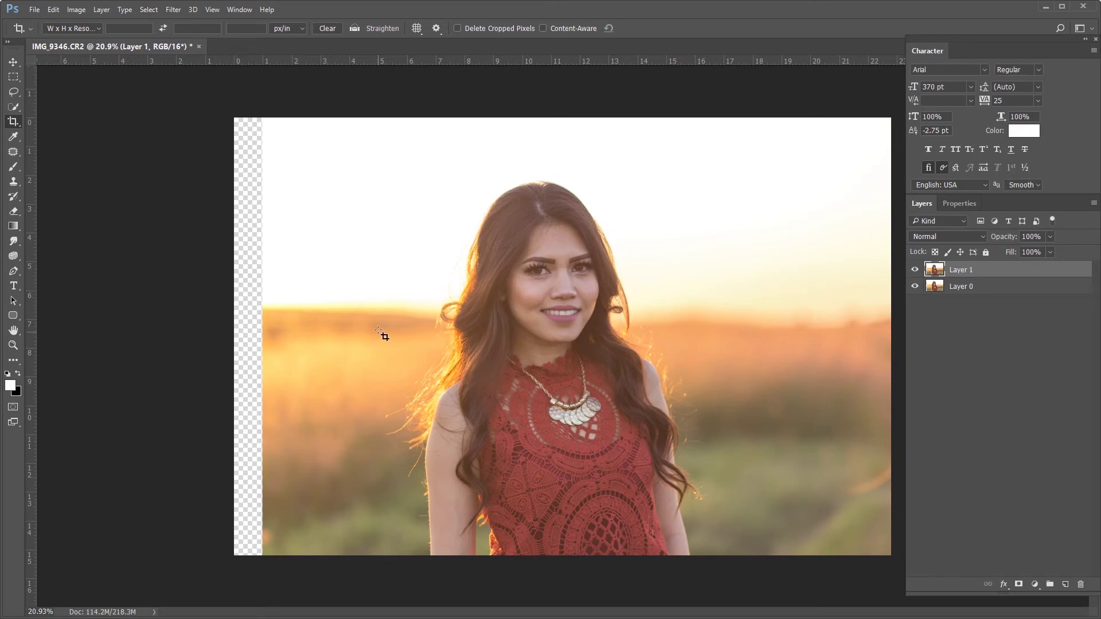
# Stretch the left background strip over the transparent gap, then deselect.
pyautogui.press('m')
pyautogui.moveTo(411, 118)
pyautogui.mouseDown()
pyautogui.moveTo(253, 605)
pyautogui.moveTo(230, 602)
pyautogui.mouseUp()
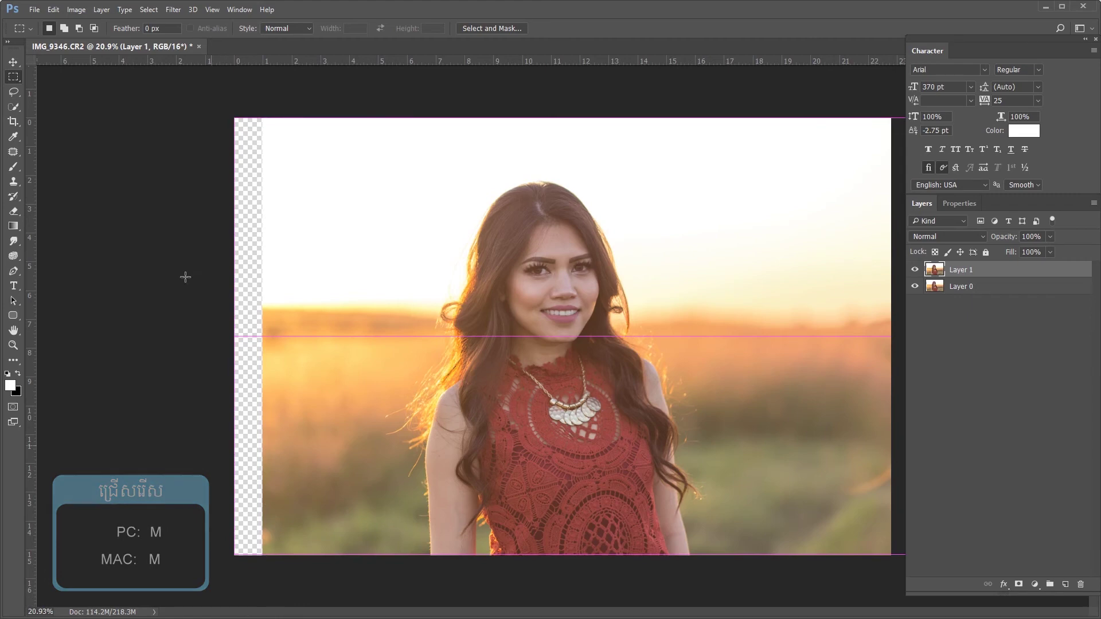
pyautogui.hotkey('ctrl', 't')
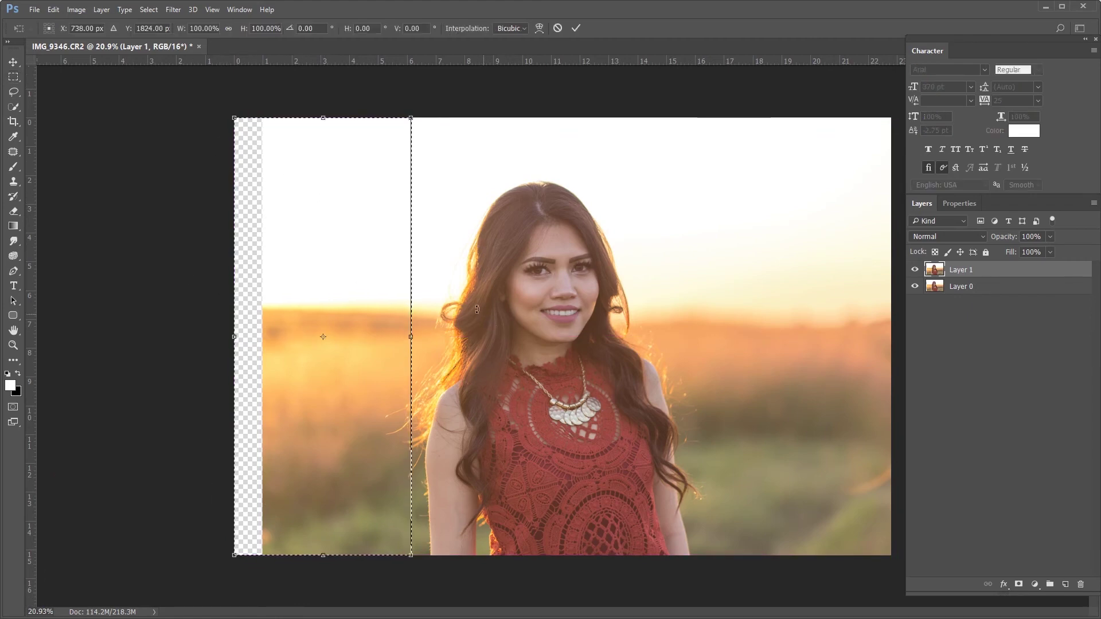
pyautogui.moveTo(230, 340); pyautogui.dragTo(196, 339)
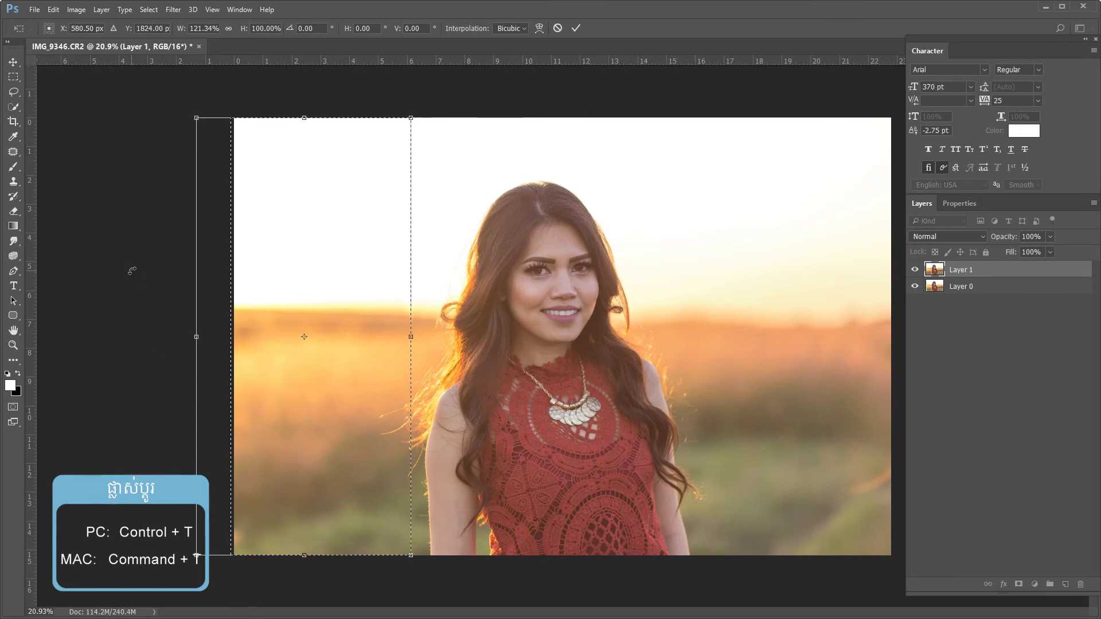
pyautogui.press('Return')
pyautogui.hotkey('ctrl', 'd')
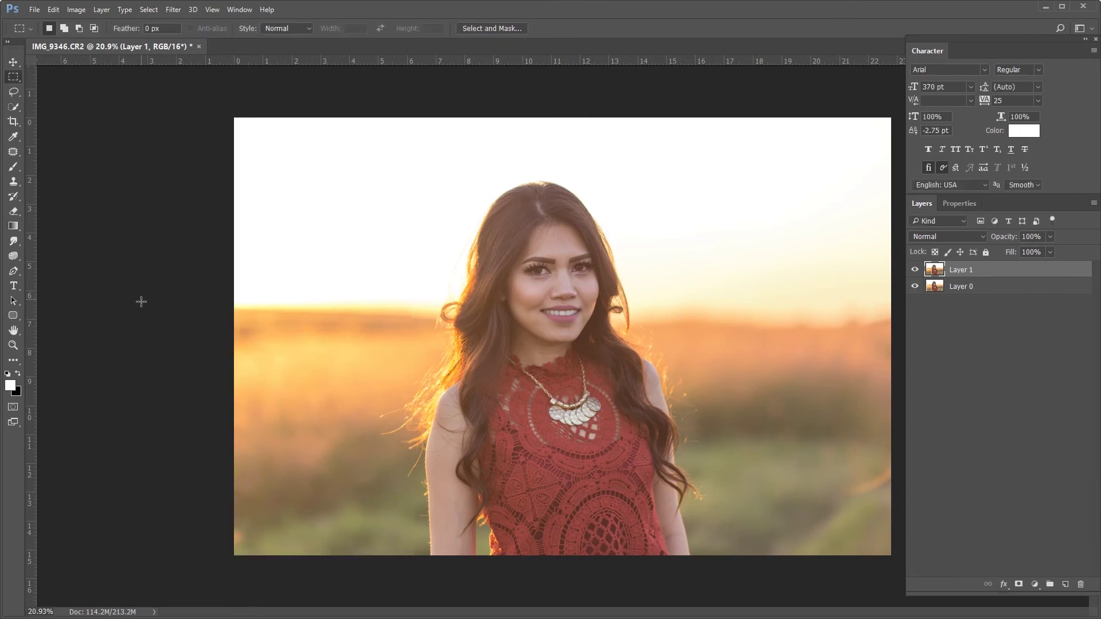
# Zoom out to the whole photo and add an empty Layer 2.
pyautogui.press('z')
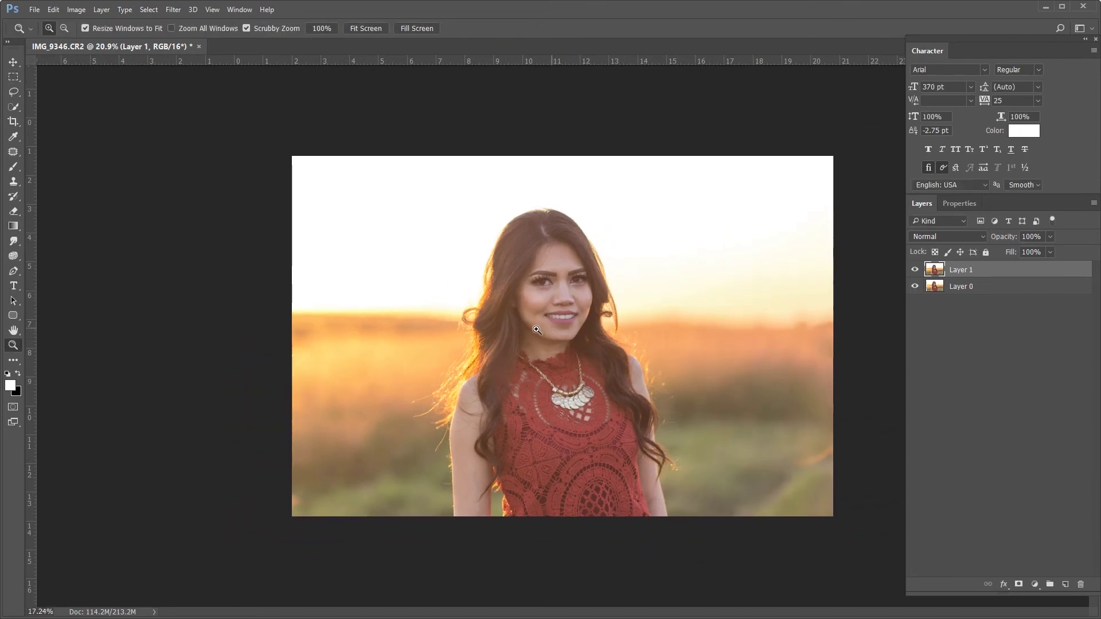
pyautogui.moveTo(549, 332); pyautogui.dragTo(313, 259)
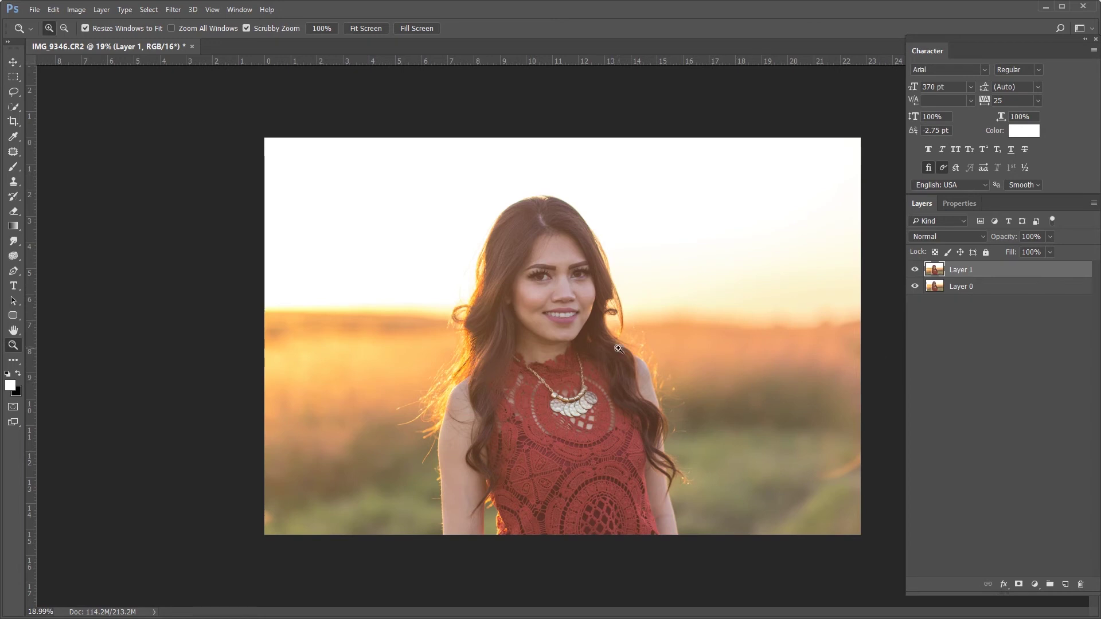
pyautogui.scroll(1, 652, 353)
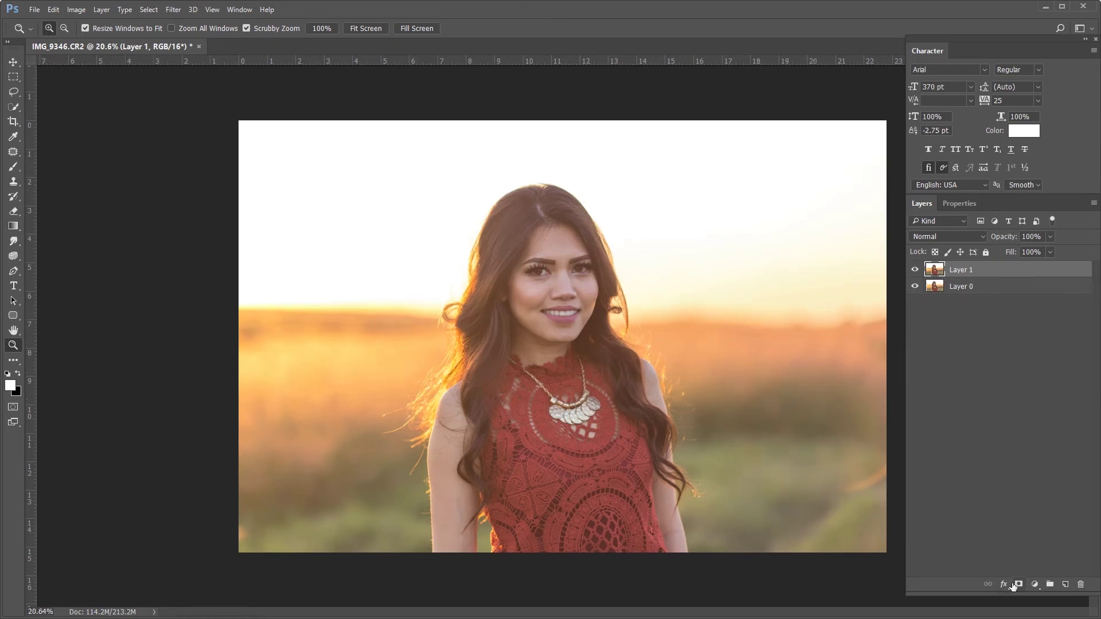
pyautogui.hotkey('ctrl', 'shift', 'n')
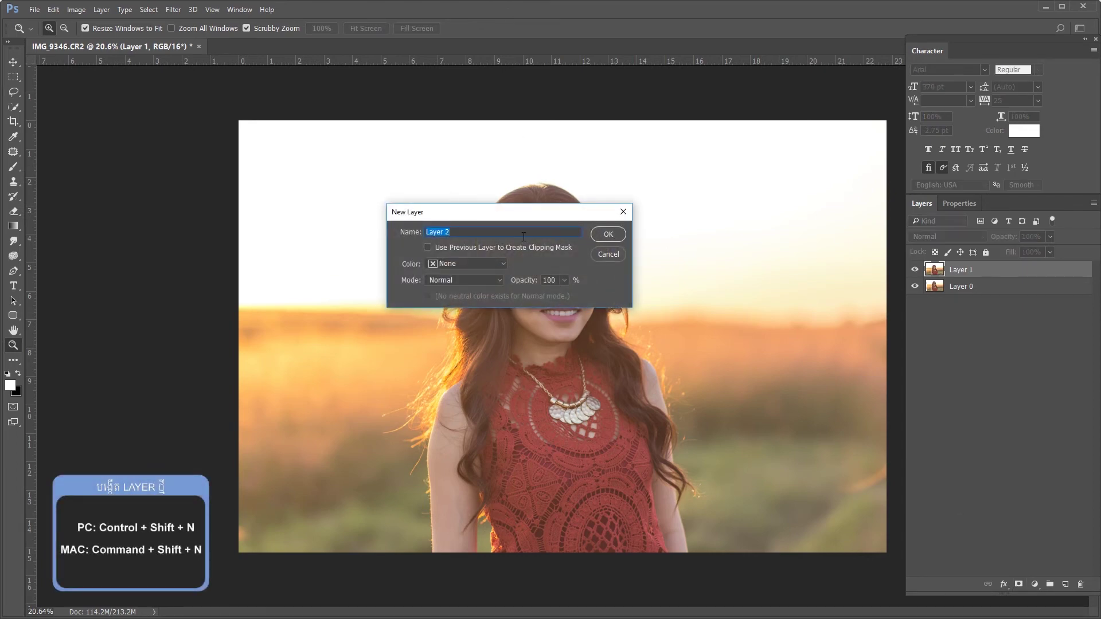
pyautogui.click(607, 234)
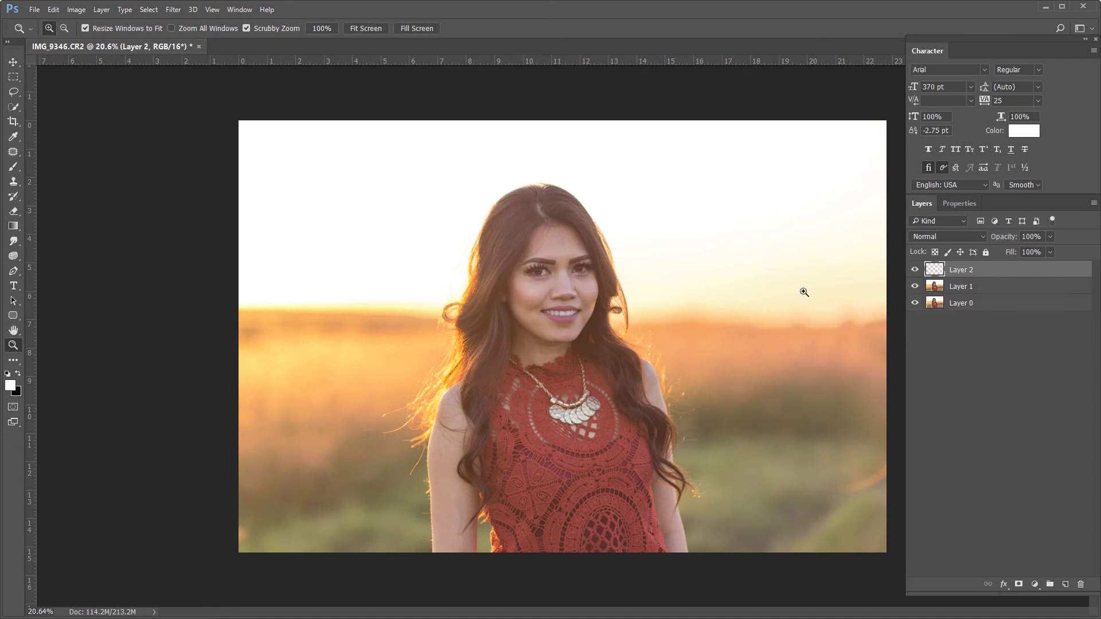
pyautogui.moveTo(570, 239); pyautogui.dragTo(640, 241)
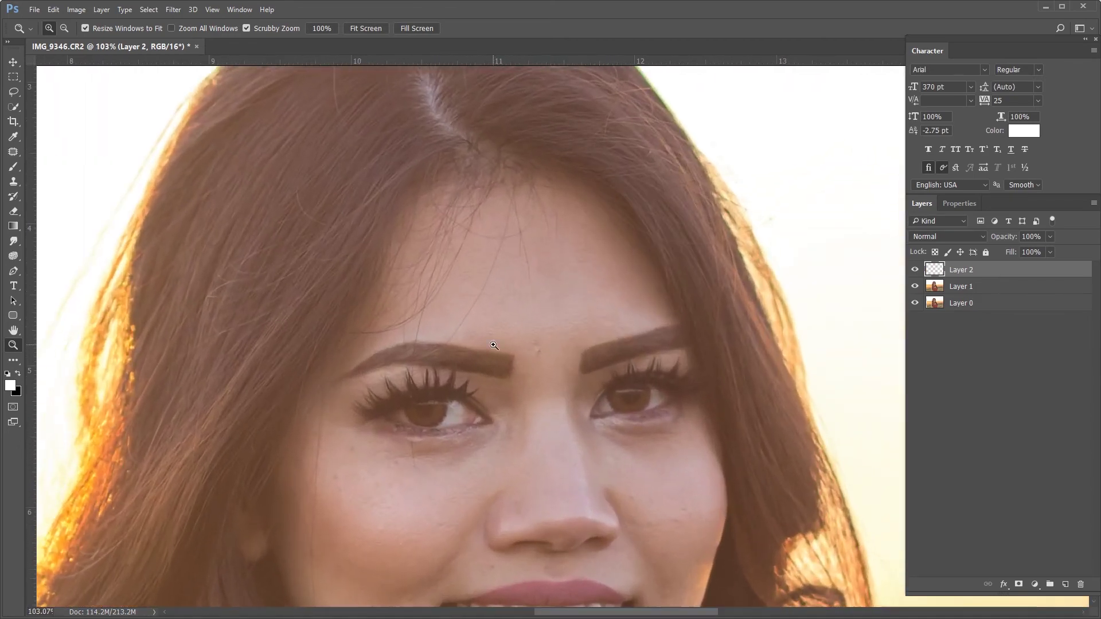
# Pick the Spot Healing Brush and heal the stray hair strands across the forehead.
pyautogui.moveTo(493, 346); pyautogui.dragTo(487, 344)
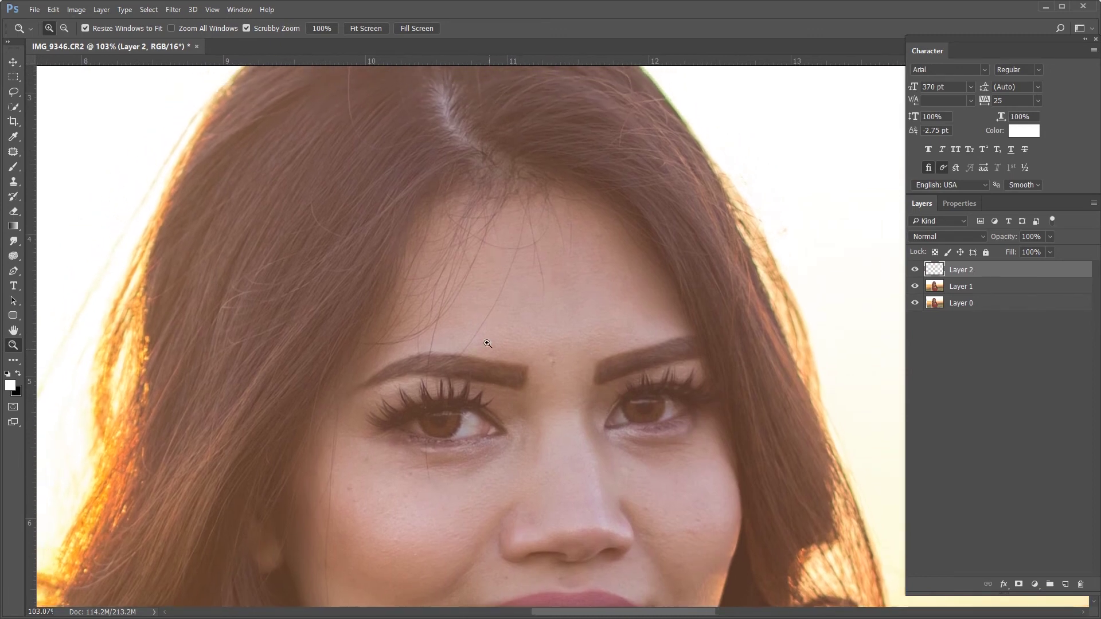
pyautogui.press('j')
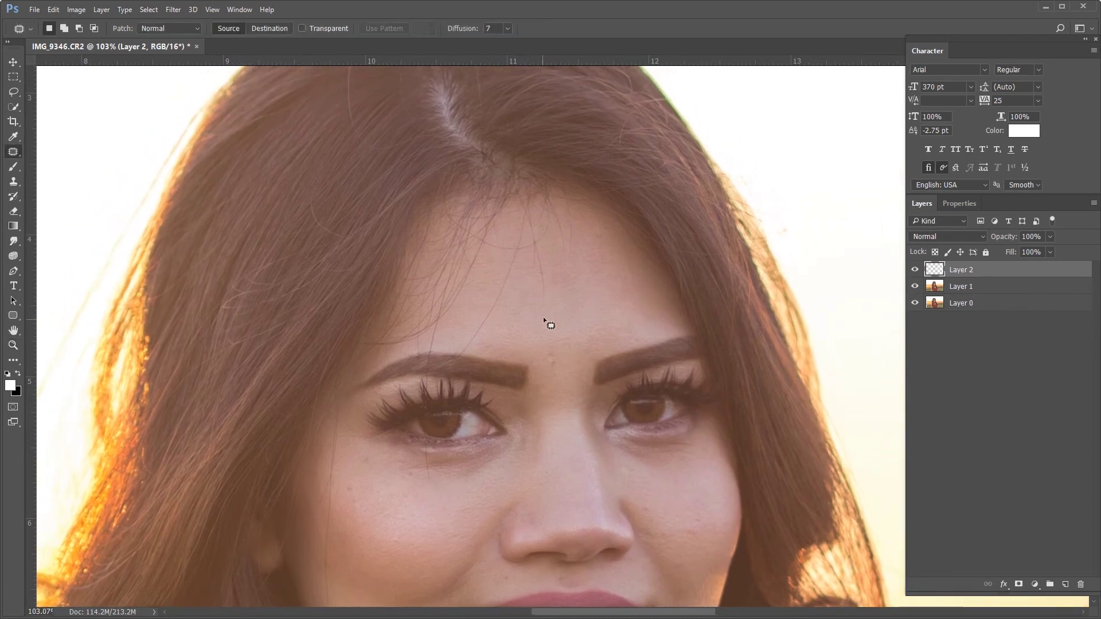
pyautogui.hotkey('shift', 'j')
pyautogui.hotkey('shift', 'j')
pyautogui.hotkey('shift', 'j')
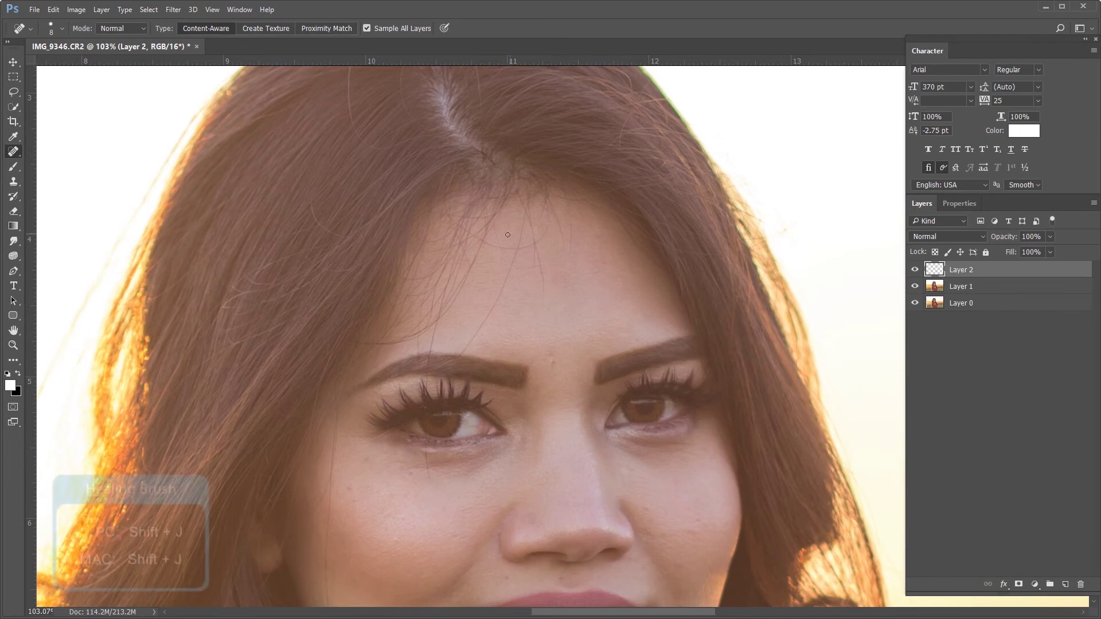
pyautogui.hotkey('shift', 'j')
pyautogui.hotkey('shift', 'j')
pyautogui.hotkey('shift', 'j')
pyautogui.hotkey('shift', 'j')
pyautogui.hotkey('shift', 'j')
pyautogui.hotkey('shift', 'j')
pyautogui.hotkey('shift', 'j')
pyautogui.hotkey('shift', 'j')
pyautogui.hotkey('shift', 'j')
pyautogui.hotkey('shift', 'j')
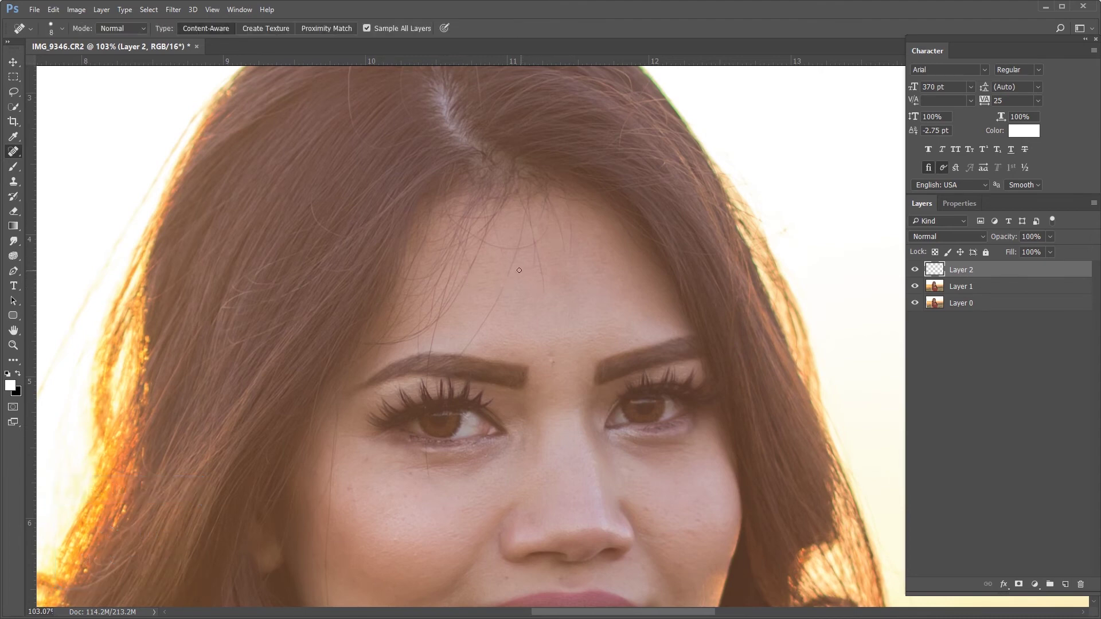
pyautogui.moveTo(510, 262); pyautogui.dragTo(507, 295)
pyautogui.moveTo(515, 252)
pyautogui.mouseDown()
pyautogui.moveTo(496, 312)
pyautogui.moveTo(543, 280)
pyautogui.moveTo(524, 250)
pyautogui.moveTo(541, 204)
pyautogui.mouseUp()
pyautogui.moveTo(562, 241)
pyautogui.mouseDown()
pyautogui.moveTo(553, 208)
pyautogui.moveTo(570, 254)
pyautogui.mouseUp()
pyautogui.moveTo(490, 260); pyautogui.dragTo(508, 226)
pyautogui.moveTo(435, 324)
pyautogui.mouseDown()
pyautogui.moveTo(448, 306)
pyautogui.moveTo(430, 307)
pyautogui.moveTo(414, 274)
pyautogui.moveTo(453, 293)
pyautogui.moveTo(473, 218)
pyautogui.mouseUp()
# Dab away small forehead spots and stray hairs and blemishes above the left brow.
pyautogui.click(415, 320)
pyautogui.click(432, 288)
pyautogui.click(448, 269)
pyautogui.click(493, 221)
pyautogui.click(452, 244)
pyautogui.click(467, 275)
pyautogui.click(428, 281)
pyautogui.moveTo(421, 284); pyautogui.dragTo(413, 292)
pyautogui.moveTo(382, 348)
pyautogui.mouseDown()
pyautogui.moveTo(425, 257)
pyautogui.moveTo(464, 241)
pyautogui.moveTo(459, 269)
pyautogui.moveTo(488, 271)
pyautogui.moveTo(457, 230)
pyautogui.moveTo(423, 289)
pyautogui.moveTo(442, 244)
pyautogui.mouseUp()
pyautogui.click(376, 363)
pyautogui.click(393, 328)
# Zoom closer and heal upper-forehead hairs and left-cheek blemishes.
pyautogui.press('z')
pyautogui.press('j')
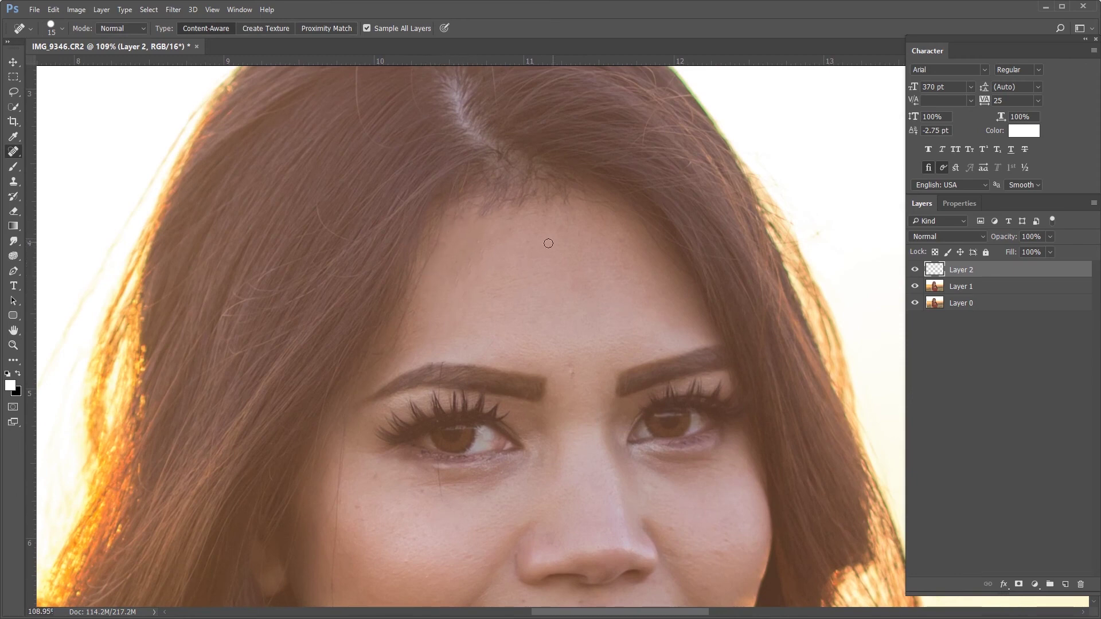
pyautogui.moveTo(557, 207); pyautogui.dragTo(570, 214)
pyautogui.moveTo(680, 269); pyautogui.dragTo(661, 252)
pyautogui.moveTo(521, 336); pyautogui.dragTo(585, 240)
pyautogui.moveTo(452, 383); pyautogui.dragTo(449, 490)
pyautogui.moveTo(479, 413); pyautogui.dragTo(454, 329)
pyautogui.moveTo(429, 260); pyautogui.dragTo(428, 273)
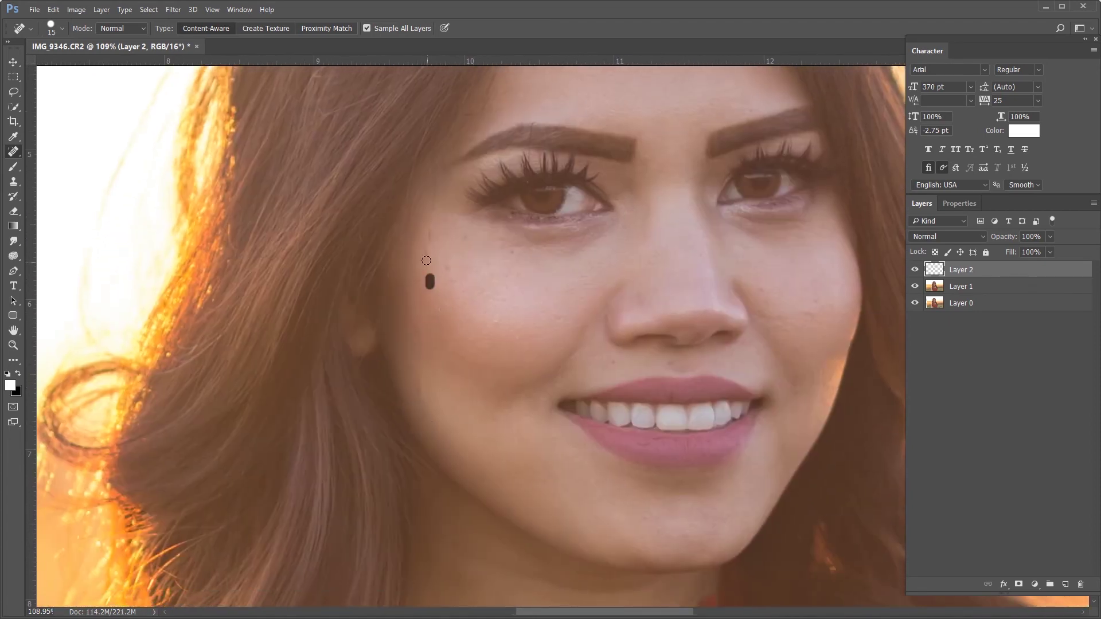
# Heal blemishes right of the nose, on the chin and lower lip, then zoom out to the face.
pyautogui.moveTo(711, 254); pyautogui.dragTo(590, 278)
pyautogui.moveTo(695, 334); pyautogui.dragTo(685, 340)
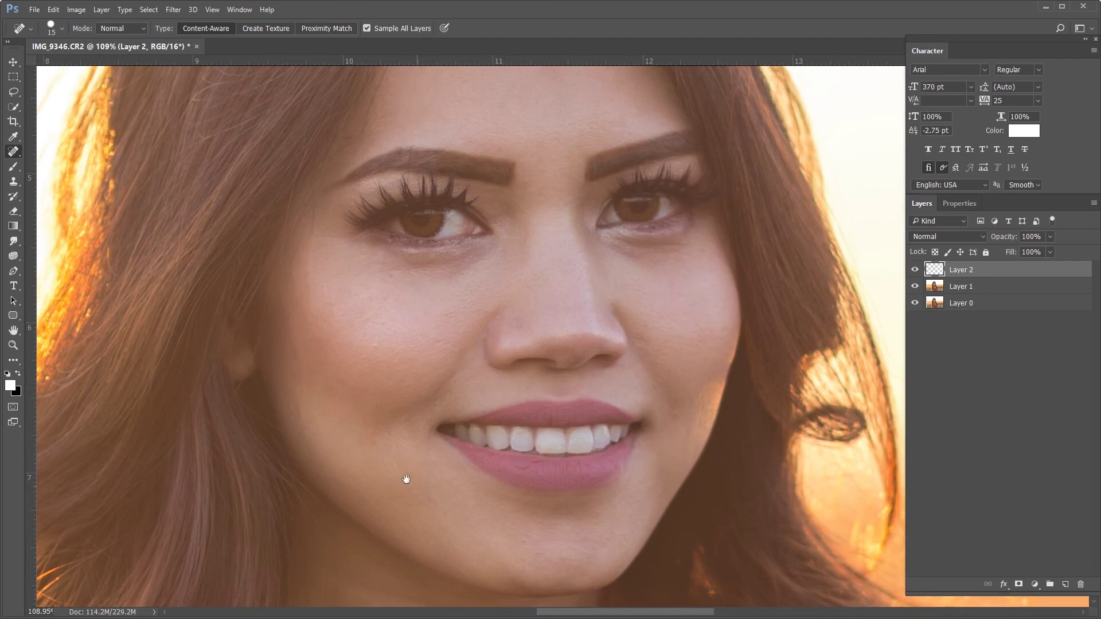
pyautogui.moveTo(427, 487); pyautogui.dragTo(445, 456)
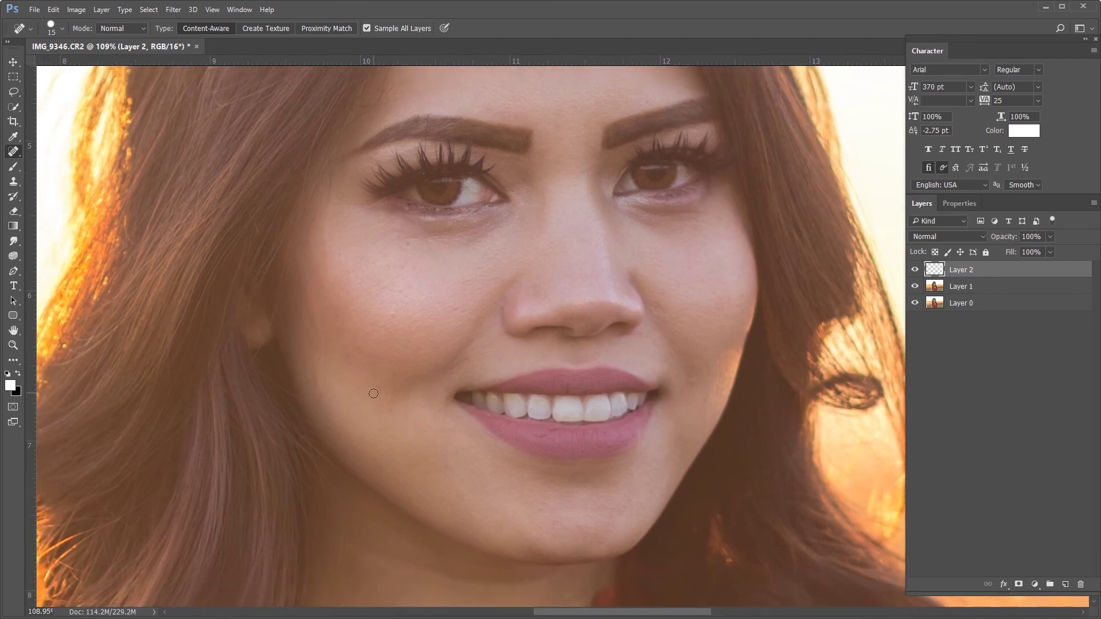
pyautogui.moveTo(557, 525); pyautogui.dragTo(564, 516)
pyautogui.click(543, 436)
pyautogui.moveTo(575, 246); pyautogui.dragTo(573, 430)
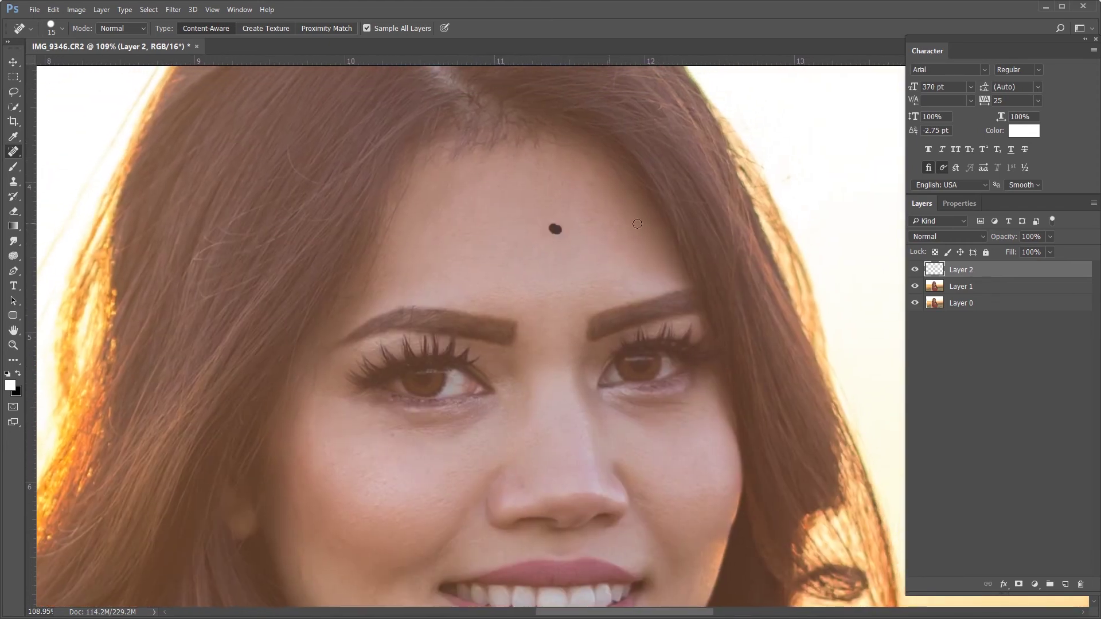
pyautogui.press('z')
pyautogui.moveTo(638, 348)
pyautogui.mouseDown()
pyautogui.moveTo(620, 391)
pyautogui.moveTo(504, 422)
pyautogui.mouseUp()
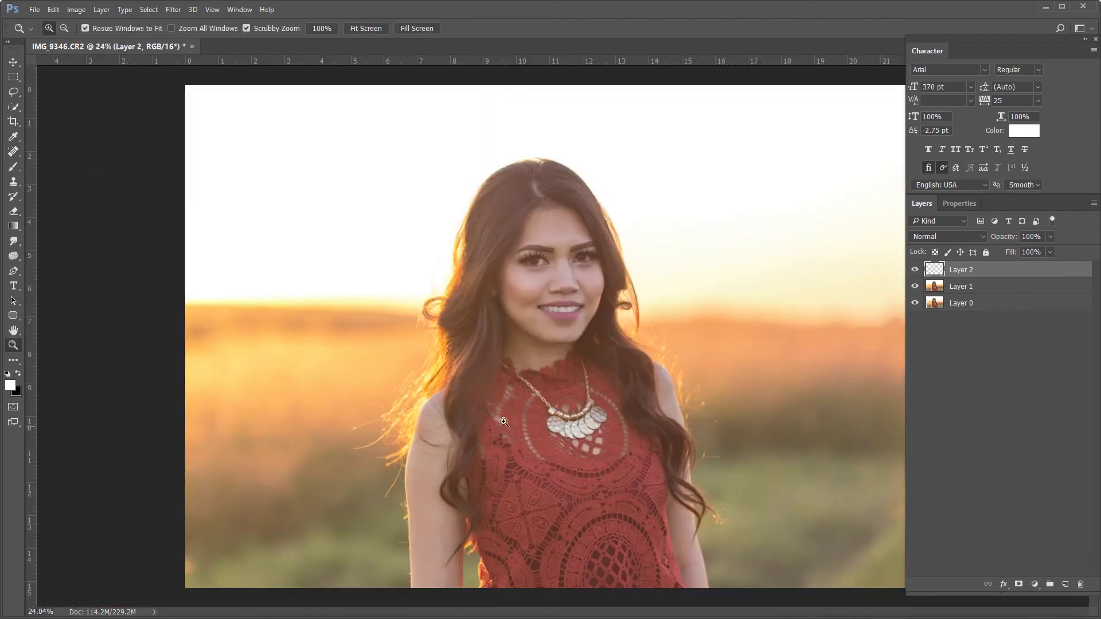
# Zoom in on the face, back out to most of the photo, and pick the Clone Stamp tool.
pyautogui.moveTo(573, 222); pyautogui.dragTo(607, 222)
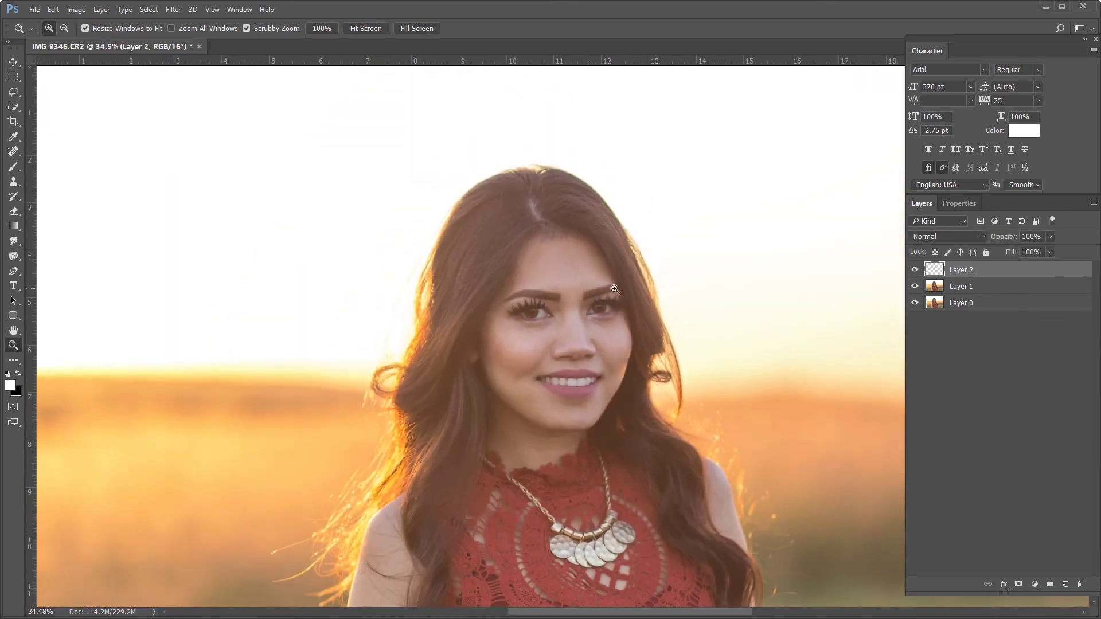
pyautogui.moveTo(644, 254); pyautogui.dragTo(524, 300)
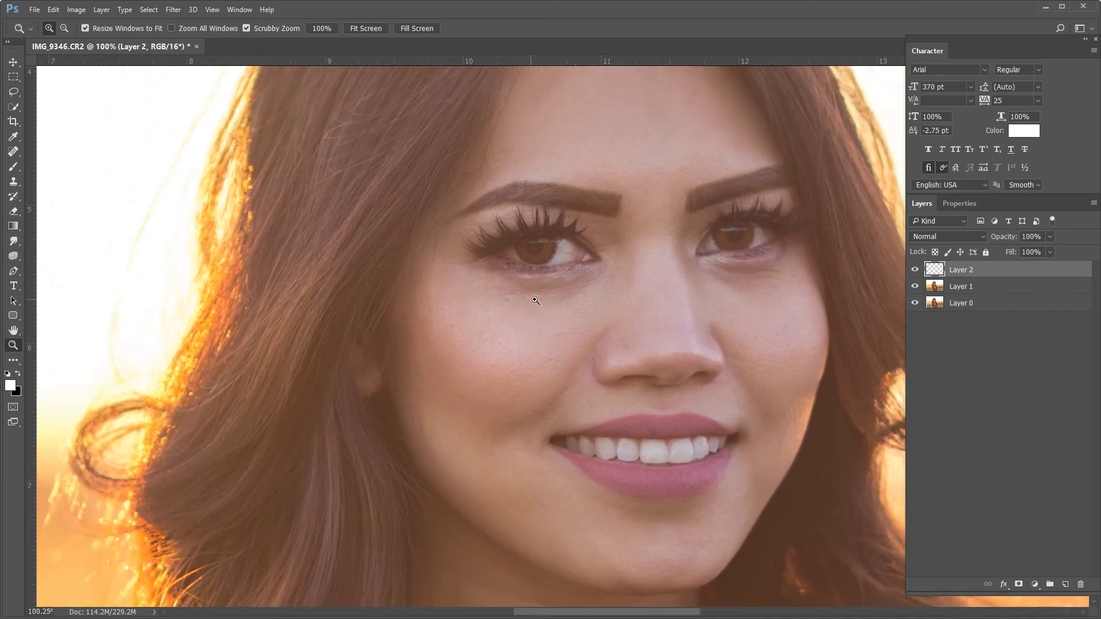
pyautogui.press('s')
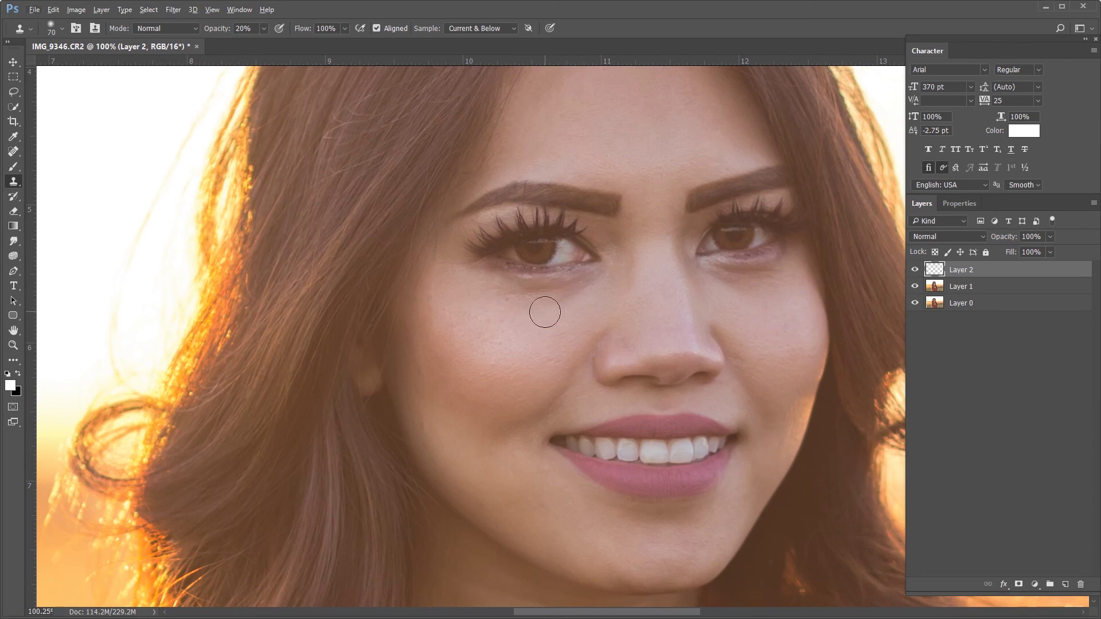
# Clone clean skin under the left eye and zoom in close on the cheek.
pyautogui.moveTo(563, 299)
pyautogui.mouseDown()
pyautogui.moveTo(584, 283)
pyautogui.moveTo(504, 288)
pyautogui.moveTo(585, 285)
pyautogui.moveTo(518, 299)
pyautogui.moveTo(551, 327)
pyautogui.moveTo(556, 307)
pyautogui.moveTo(587, 285)
pyautogui.moveTo(518, 292)
pyautogui.moveTo(585, 281)
pyautogui.moveTo(562, 285)
pyautogui.mouseUp()
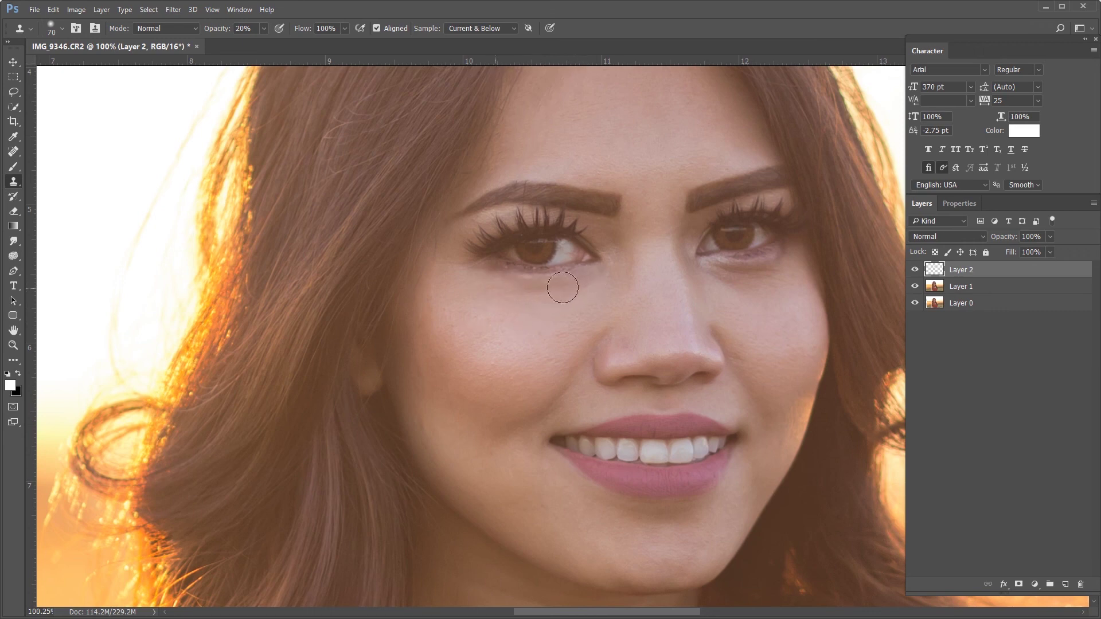
pyautogui.keyDown('alt'); pyautogui.click(750, 310); pyautogui.keyUp('alt')
pyautogui.press('z')
pyautogui.moveTo(755, 338); pyautogui.dragTo(629, 332)
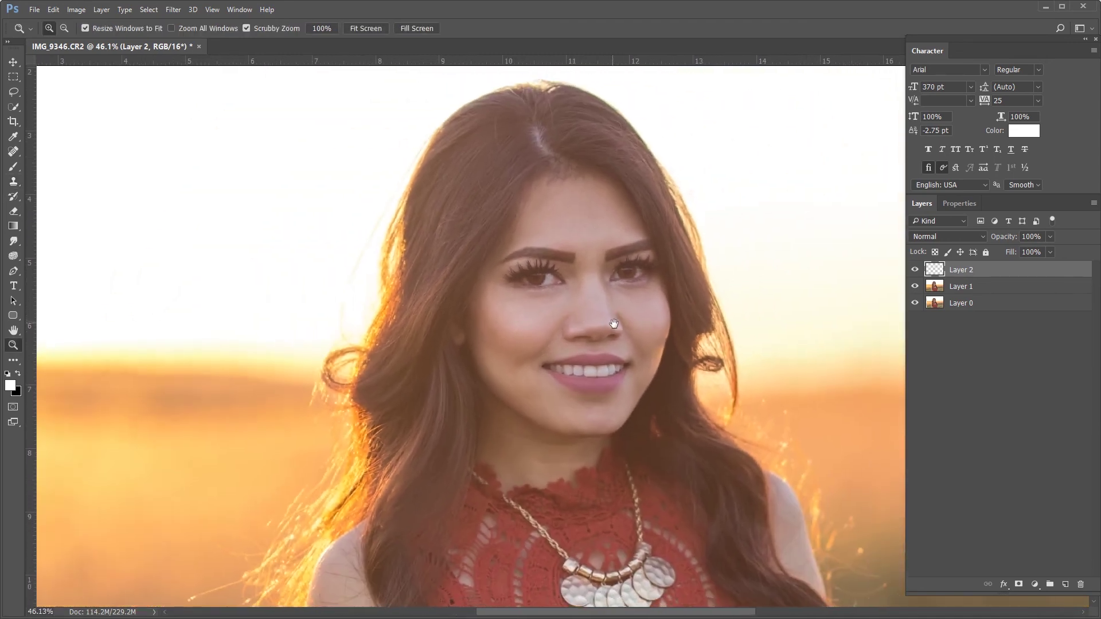
pyautogui.click(914, 269)
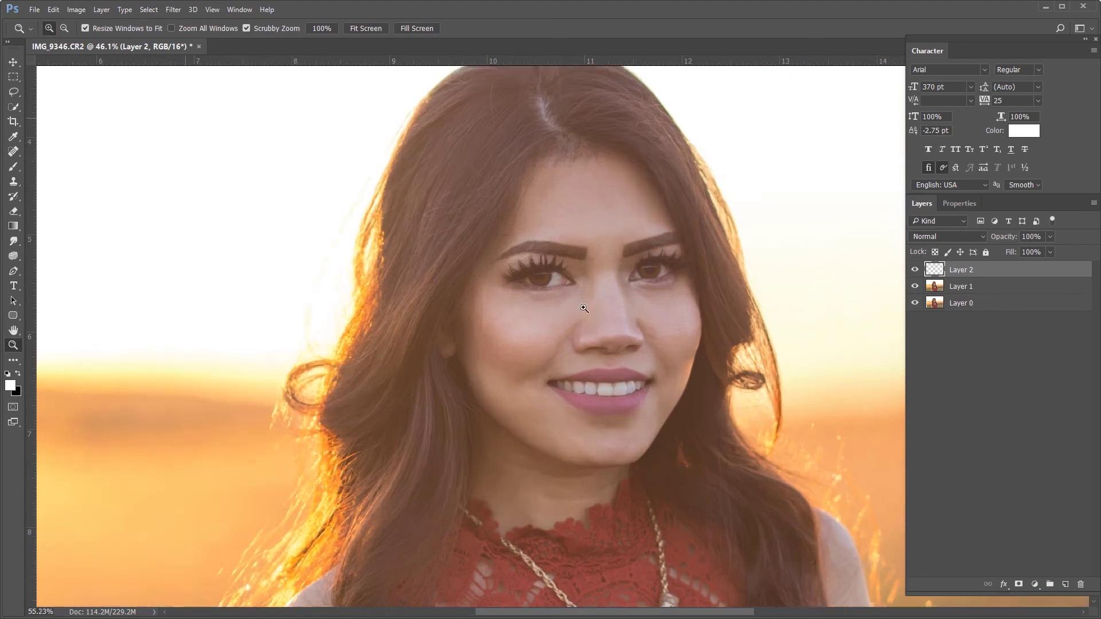
pyautogui.moveTo(555, 312); pyautogui.dragTo(594, 300)
# Use a smaller clone brush at 10% opacity on the other under-eye area, then zoom out.
pyautogui.press('s')
pyautogui.press('[')
pyautogui.press('1')
pyautogui.moveTo(549, 285); pyautogui.dragTo(318, 317)
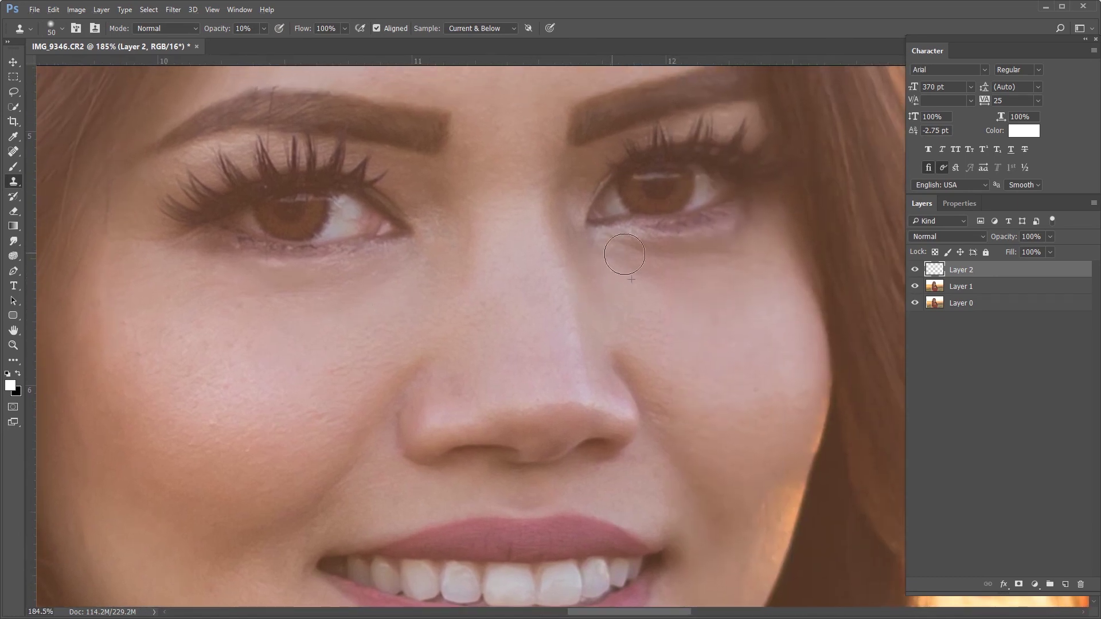
pyautogui.press('z')
pyautogui.moveTo(753, 241); pyautogui.dragTo(693, 389)
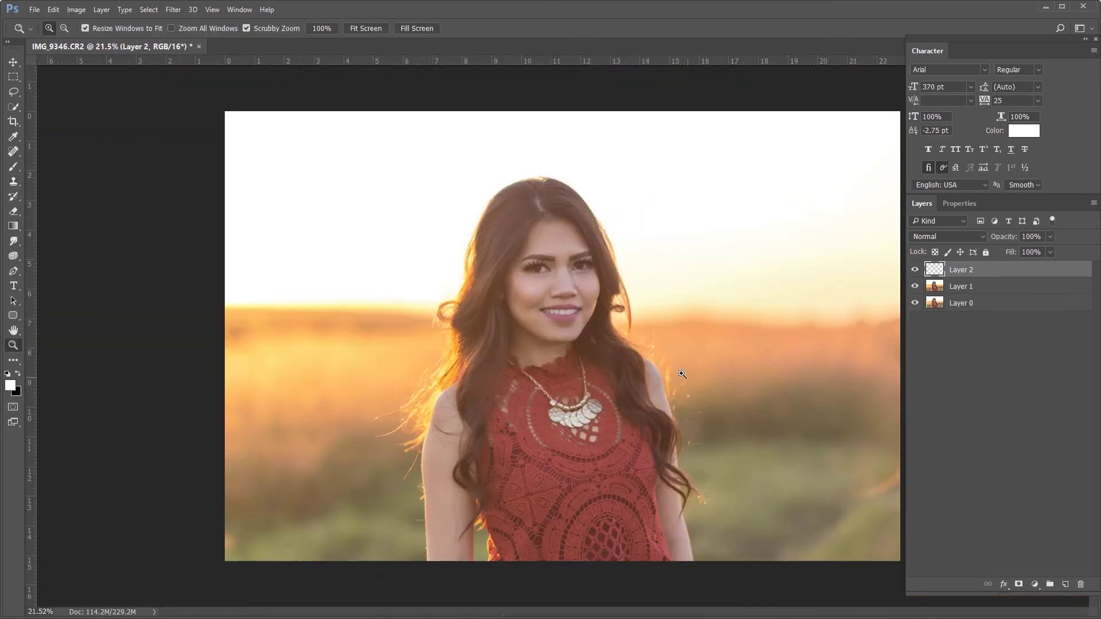
# Add a Radial Gradient Fill layer and position its glow on the photo.
pyautogui.moveTo(611, 324); pyautogui.dragTo(598, 324)
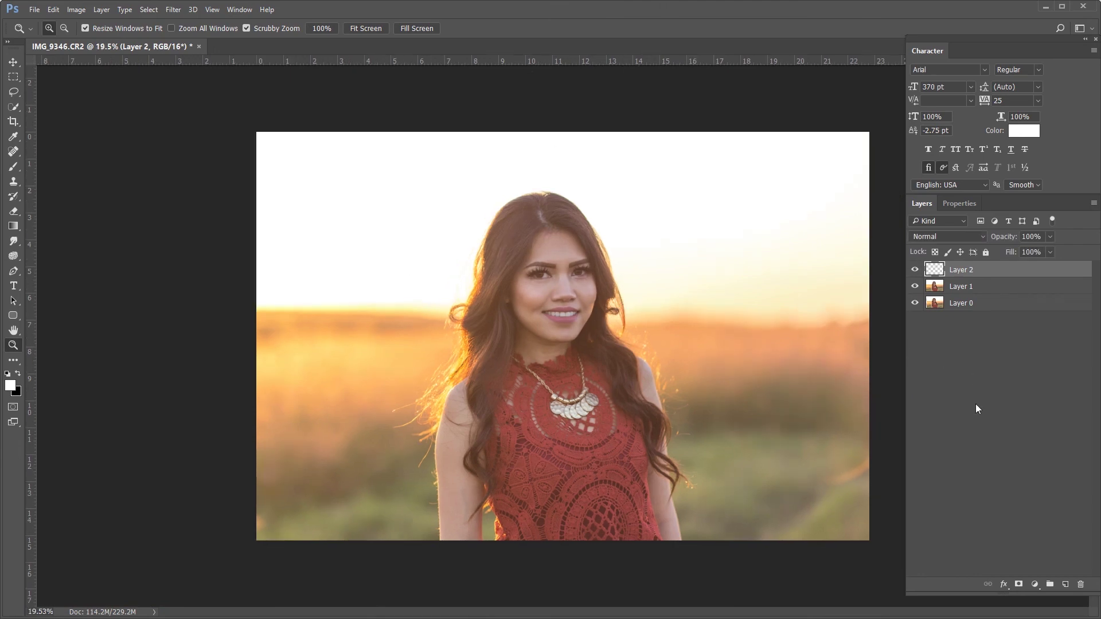
pyautogui.click(1034, 584)
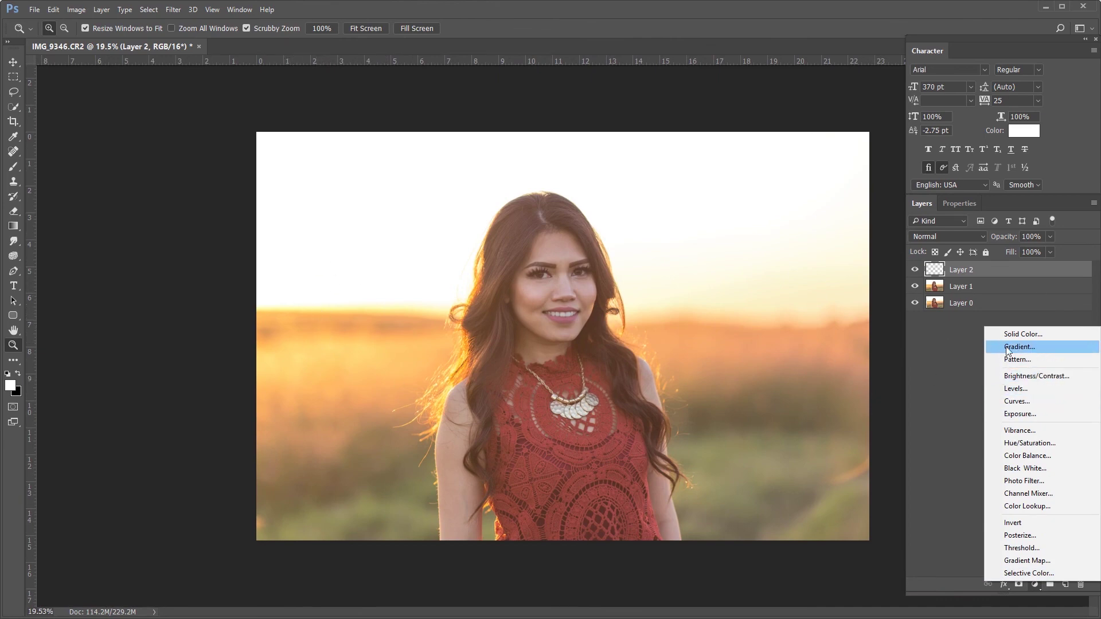
pyautogui.click(917, 425)
pyautogui.click(1035, 584)
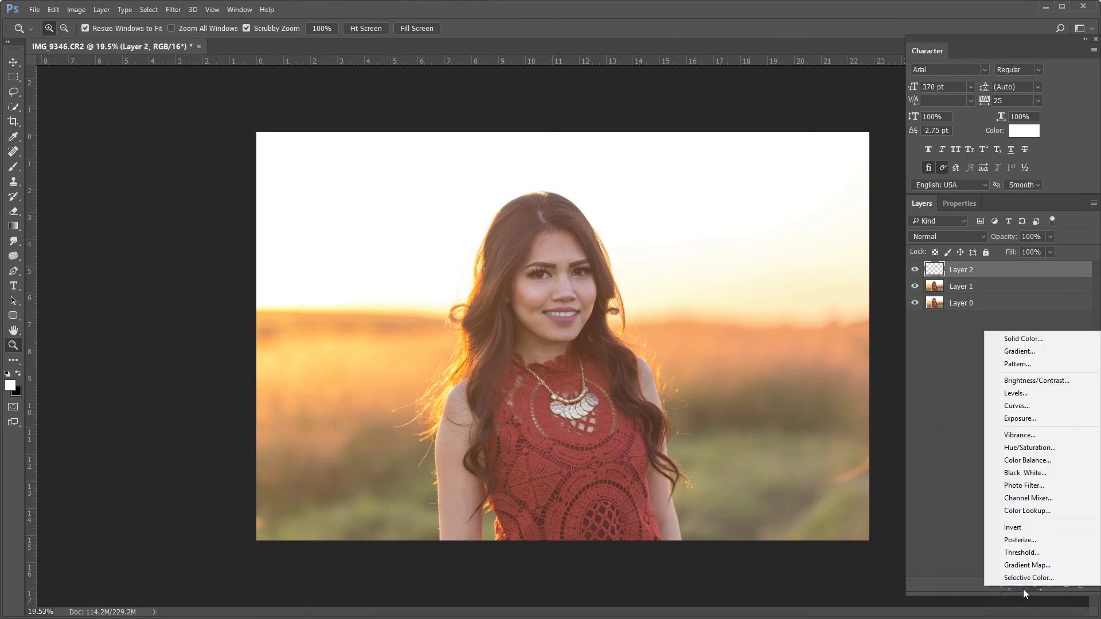
pyautogui.click(1024, 352)
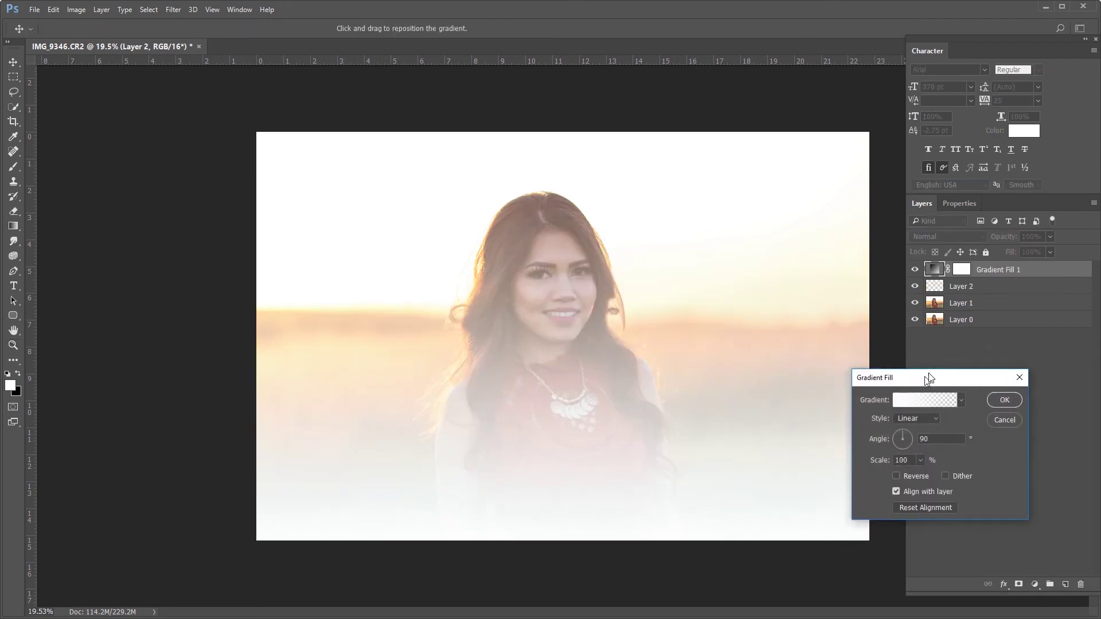
pyautogui.click(935, 378)
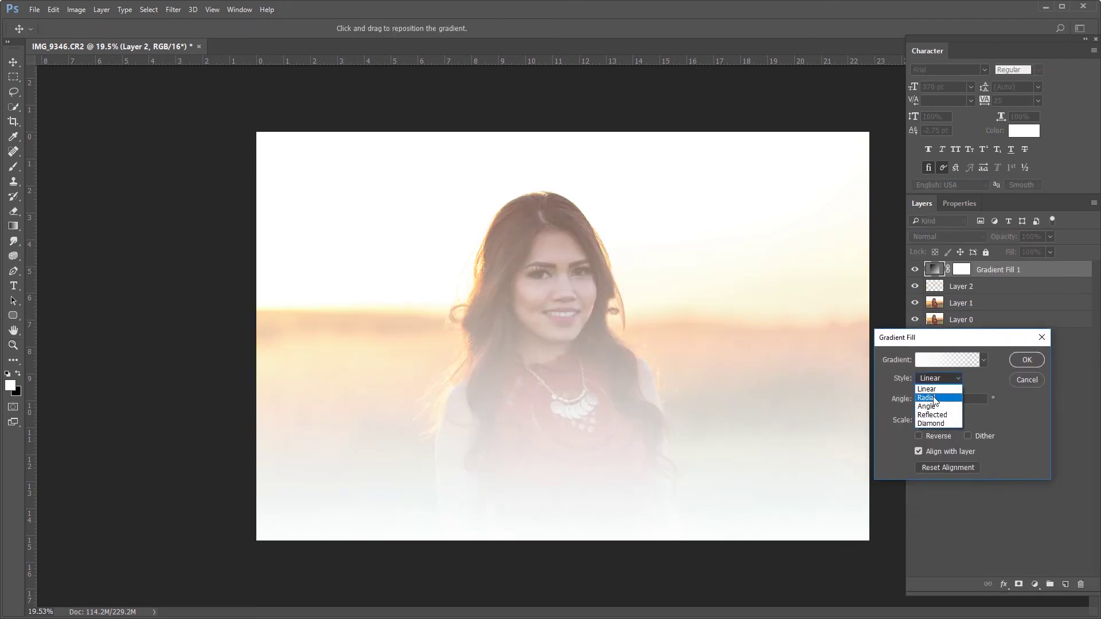
pyautogui.click(932, 398)
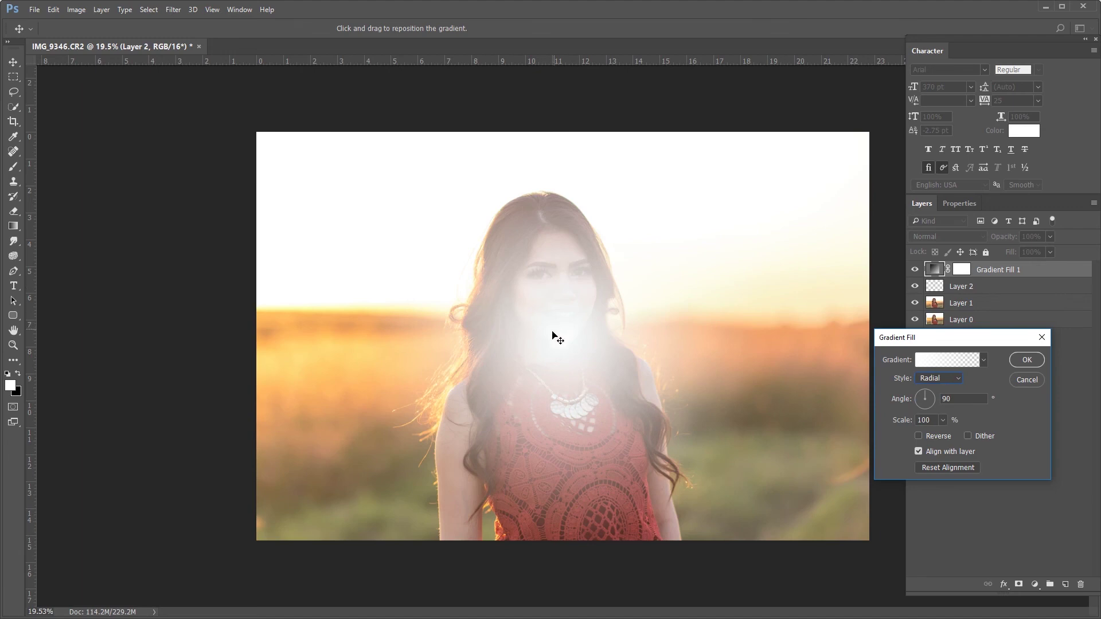
pyautogui.moveTo(556, 337); pyautogui.dragTo(283, 298)
# Give the gradient the SunBurst preset, angle -135° and scale 135%, and confirm.
pyautogui.click(943, 360)
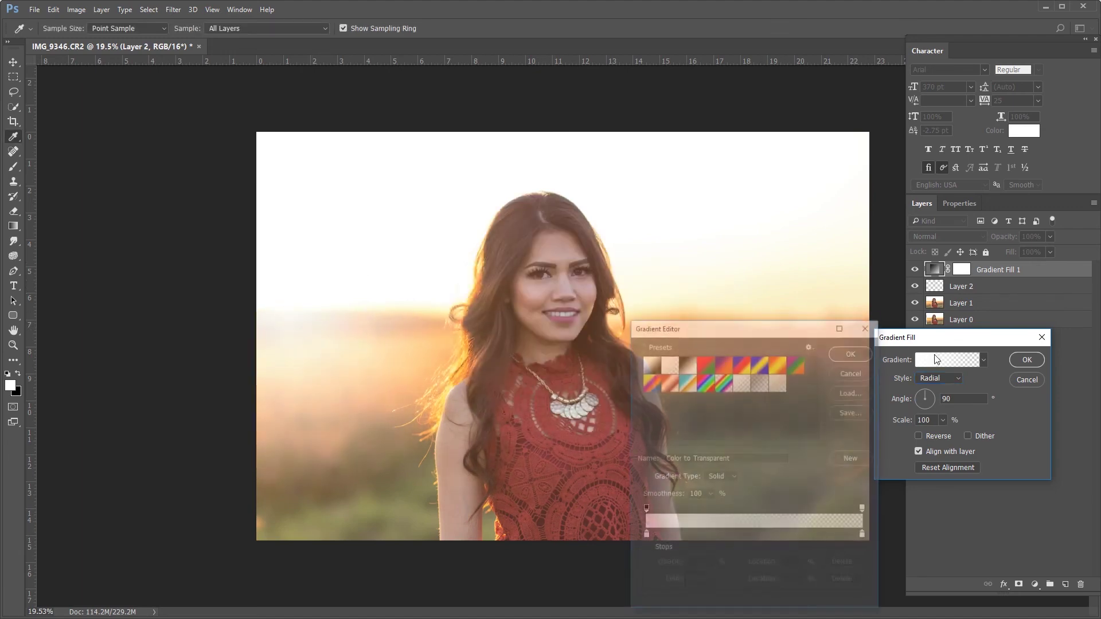
pyautogui.click(779, 383)
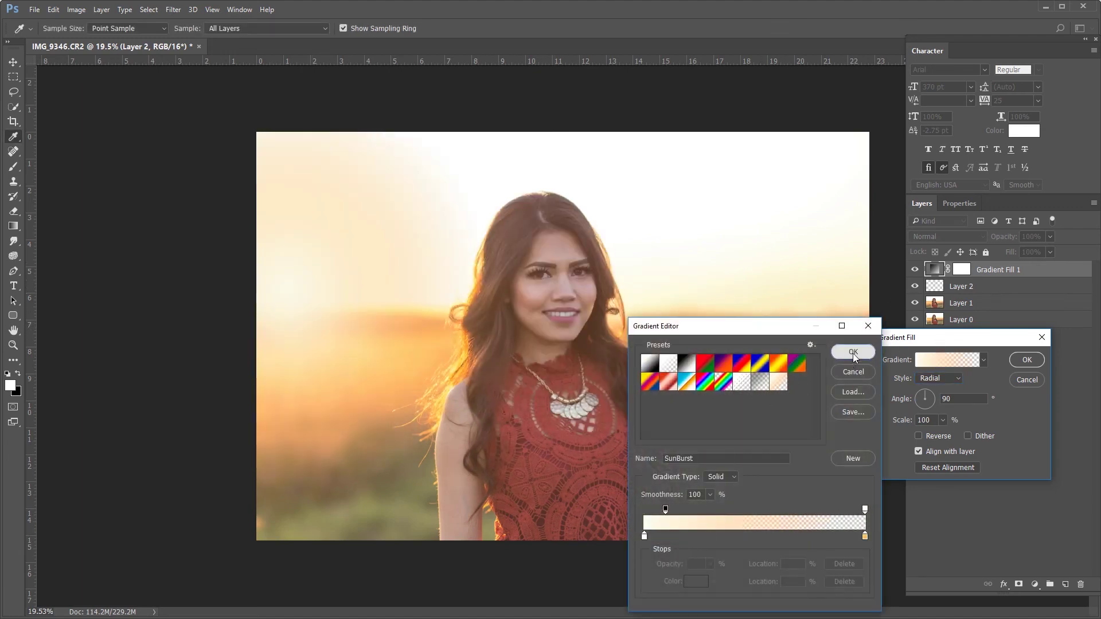
pyautogui.click(853, 352)
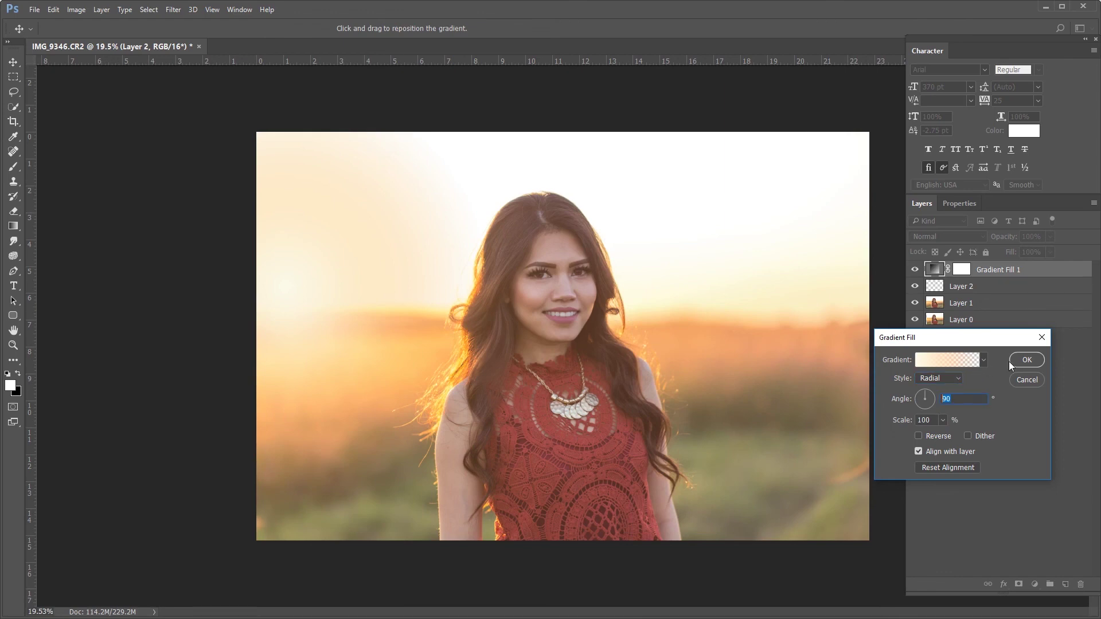
pyautogui.click(941, 402)
pyautogui.write('-135')
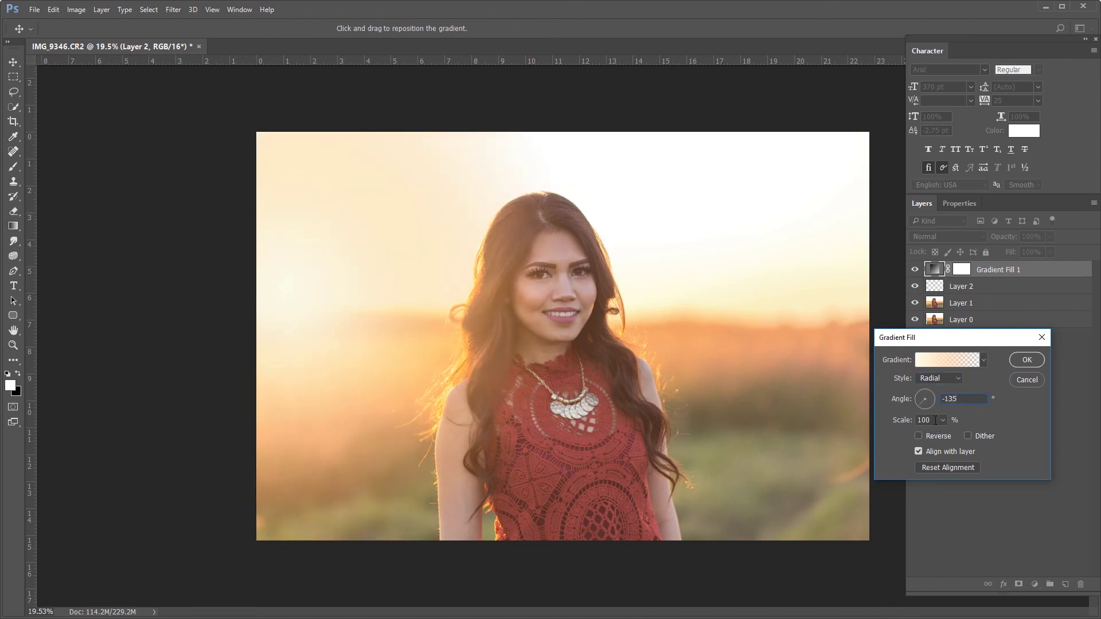
pyautogui.doubleClick(935, 420)
pyautogui.write('135')
pyautogui.click(1016, 362)
pyautogui.press('z')
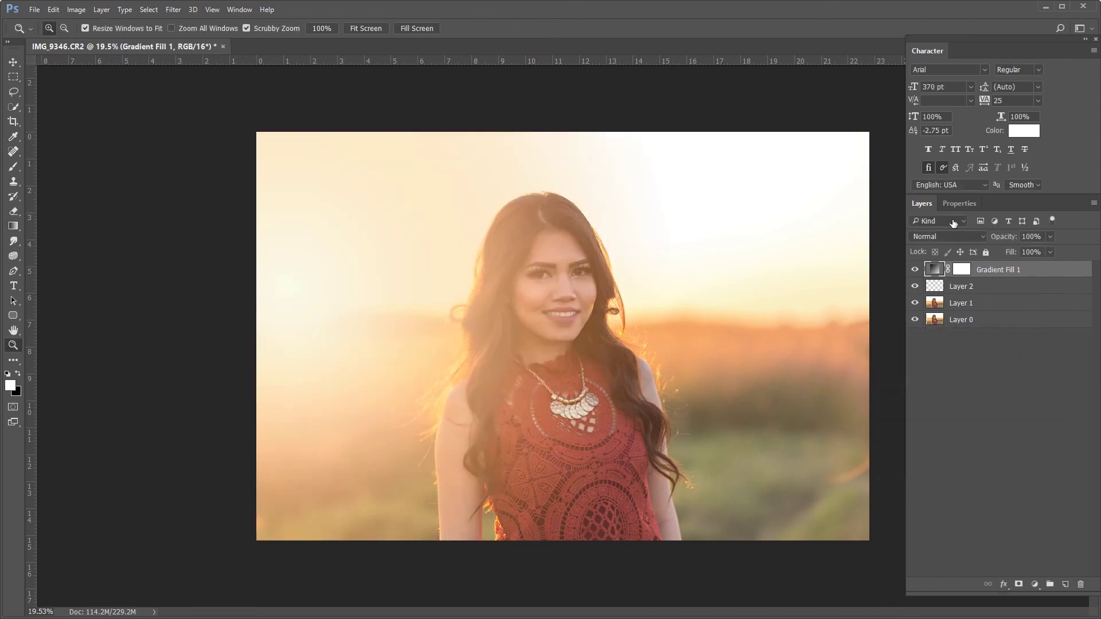
pyautogui.click(933, 237)
# Blend Gradient Fill 1 in Screen at 73% opacity and reposition the sunburst glow.
pyautogui.click(921, 333)
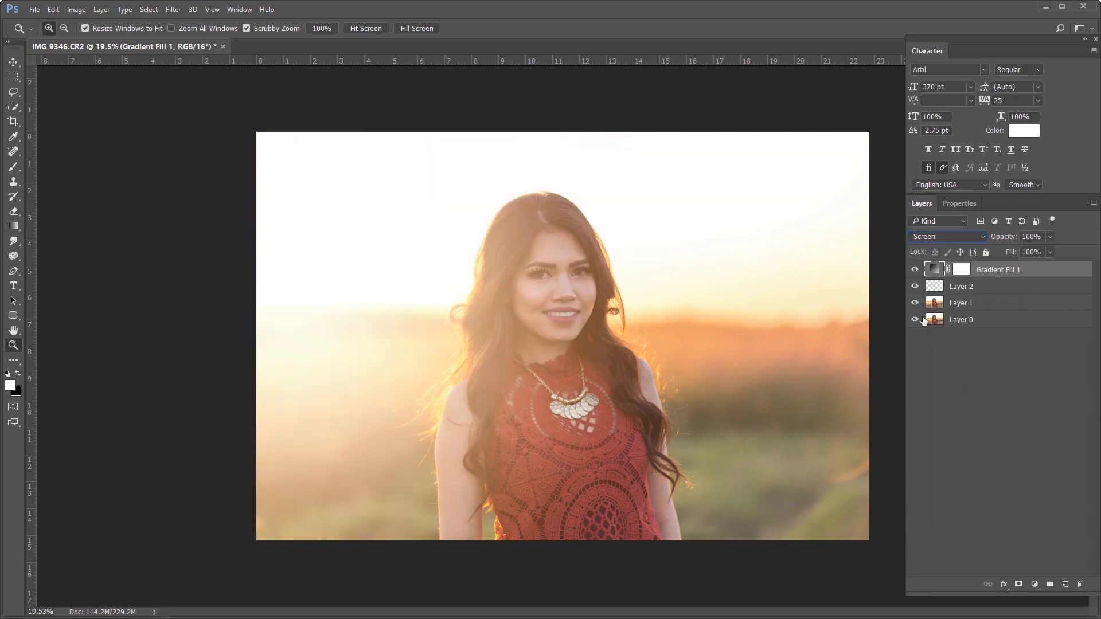
pyautogui.moveTo(1003, 236)
pyautogui.mouseDown()
pyautogui.moveTo(953, 263)
pyautogui.moveTo(1003, 238)
pyautogui.mouseUp()
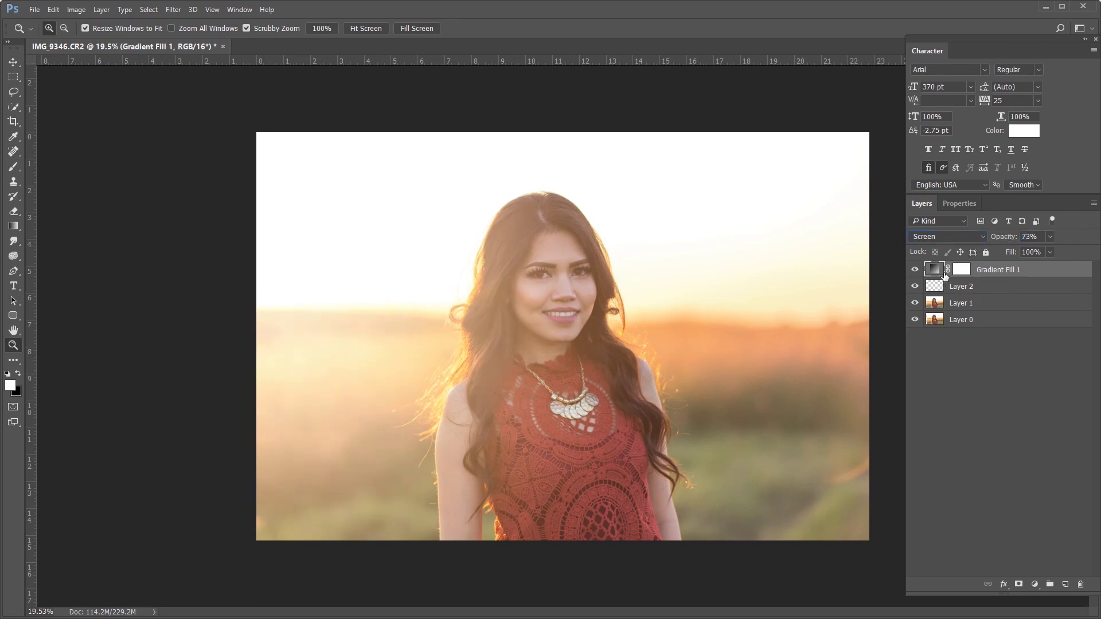
pyautogui.doubleClick(942, 275)
pyautogui.moveTo(292, 339); pyautogui.dragTo(283, 275)
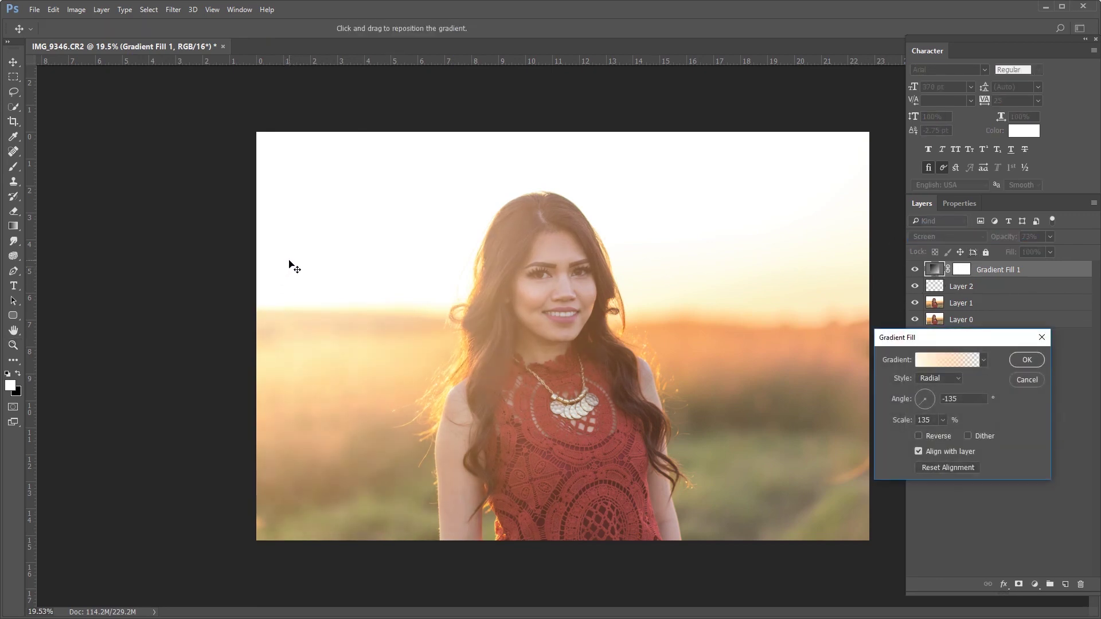
pyautogui.click(1019, 357)
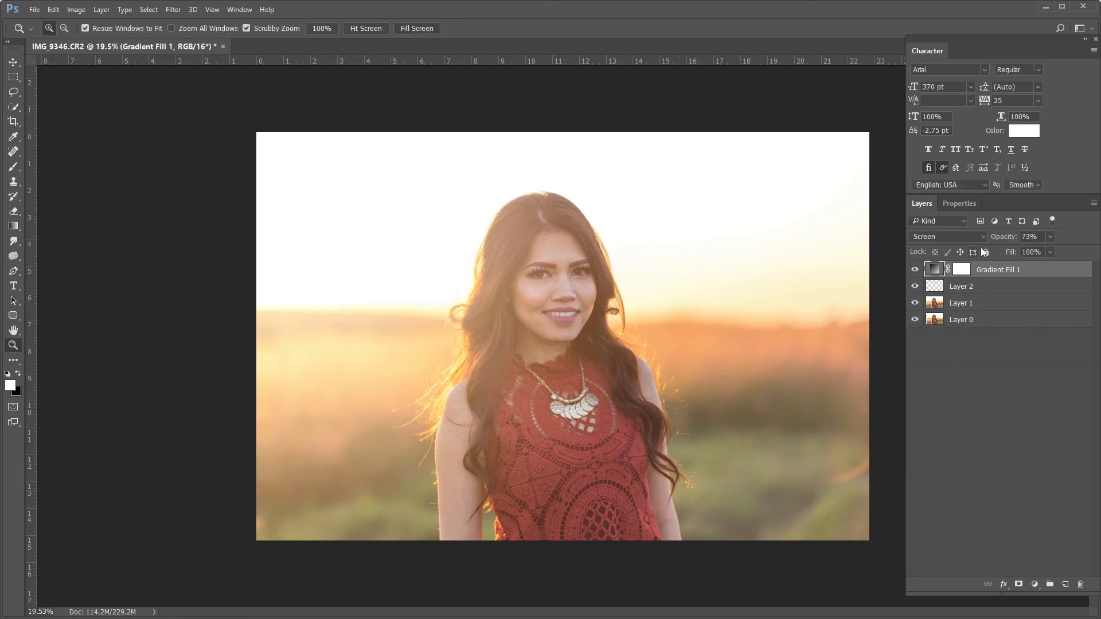